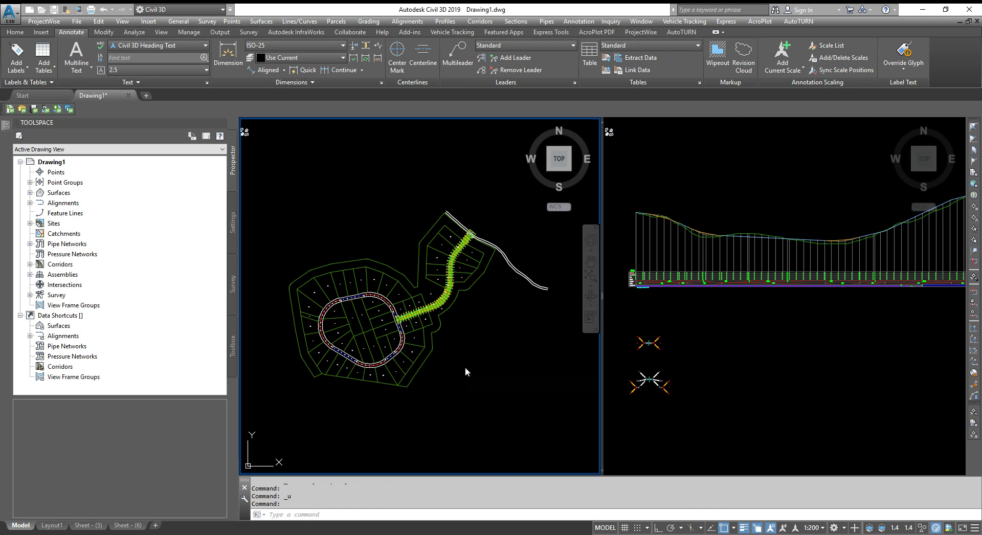
Zoom into the street junction and select the First Street alignment, not the polyline
mouse_move(479, 357)
scroll(462, 245, "up", 5)
scroll(462, 248, "up", 3)
left_click(488, 215)
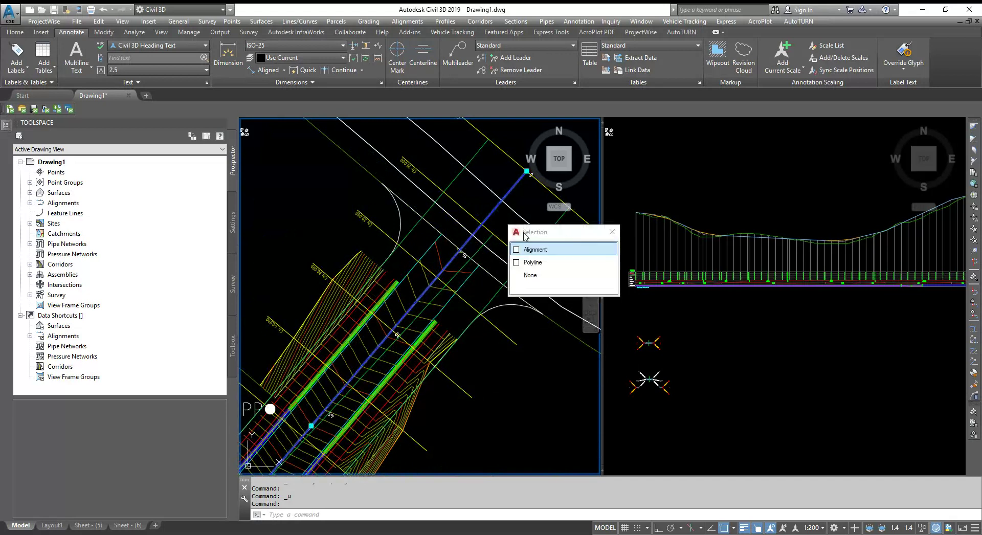
left_click(528, 250)
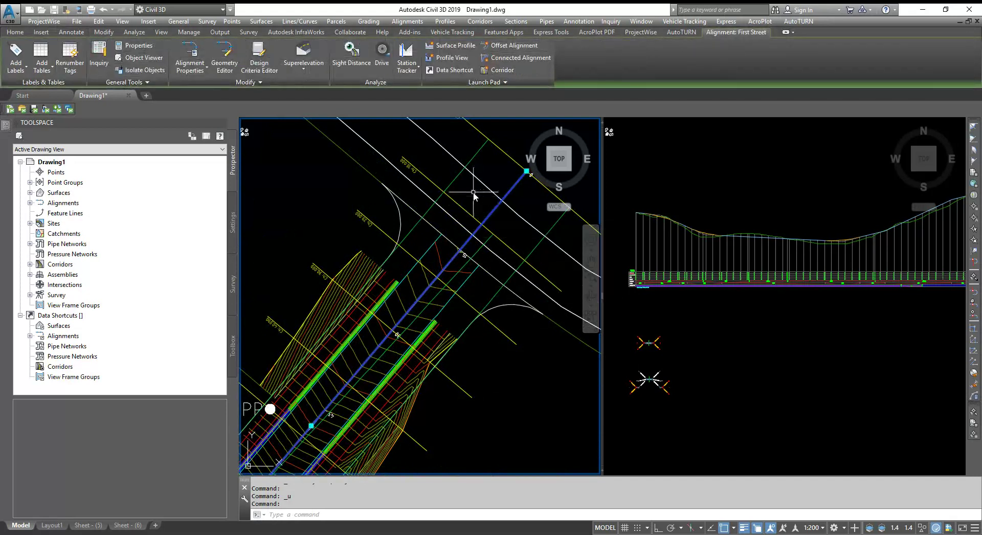
Add a 20 m Major Stations label set with the Standard style to First Street's alignment labels
right_click(473, 197)
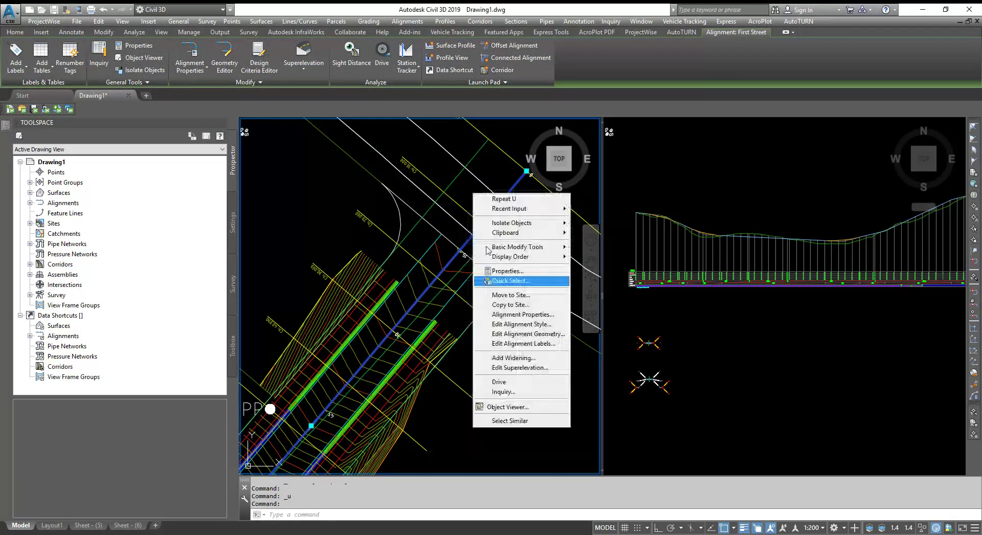
left_click(517, 343)
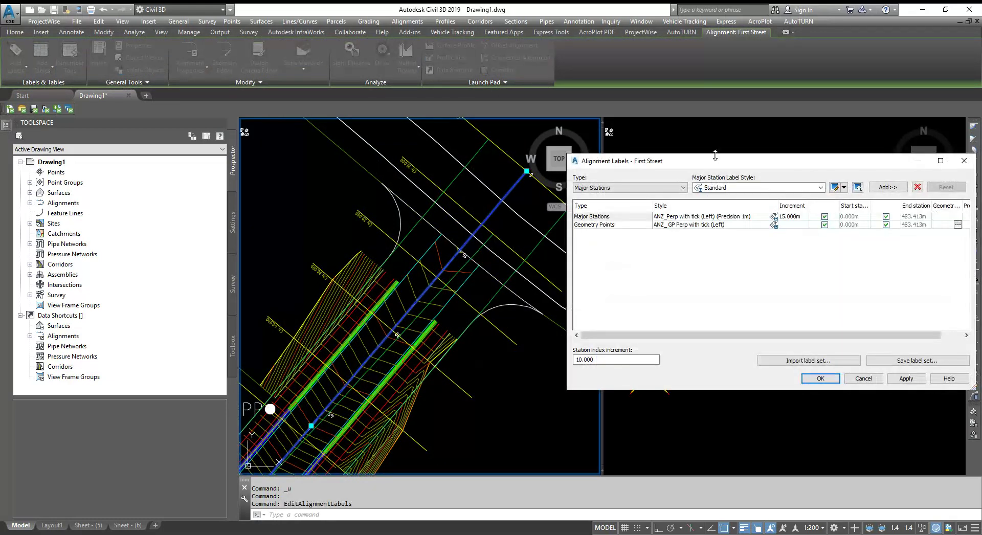
left_click_drag(711, 162, 405, 129)
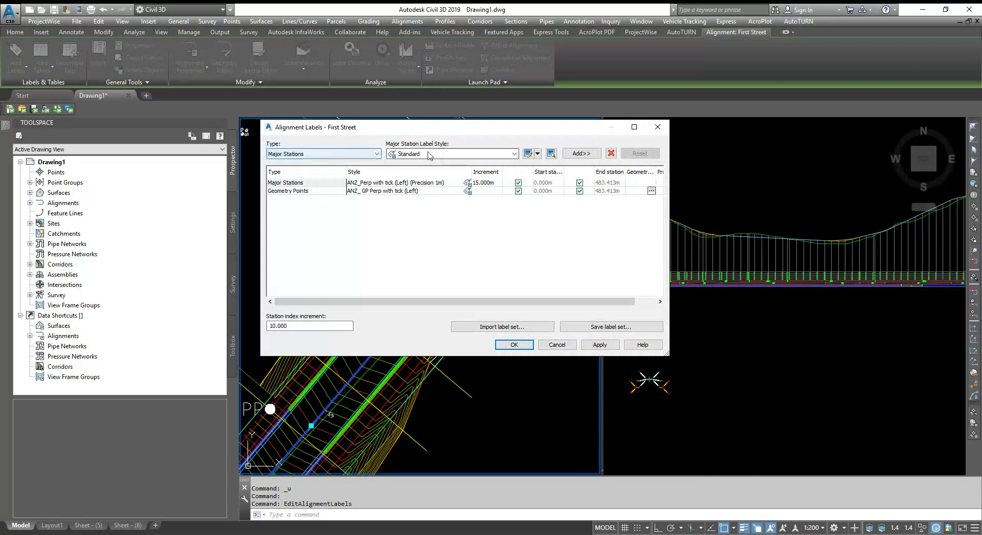
left_click(537, 153)
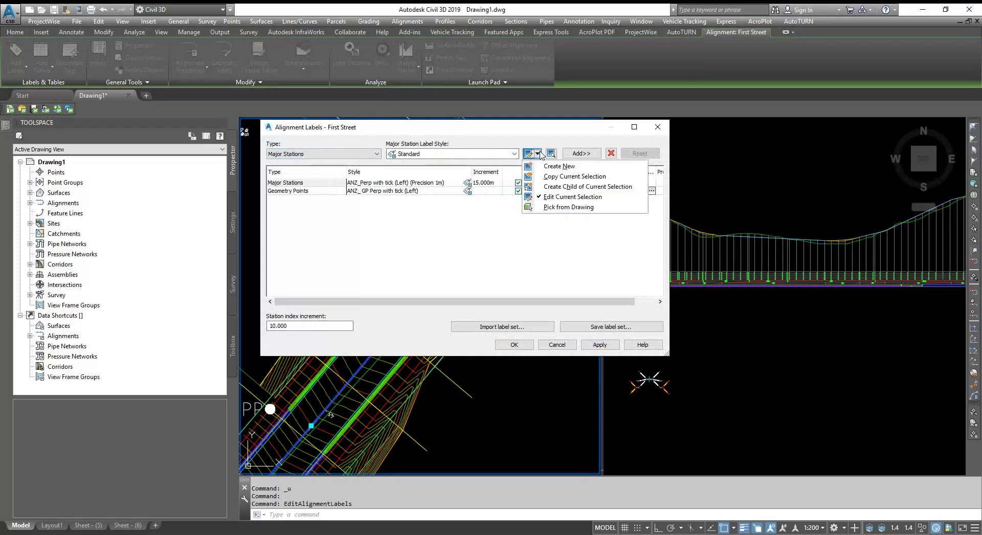
left_click(581, 154)
Make a copy of the Standard major-station label style for the new row
left_click(467, 199)
left_click(360, 239)
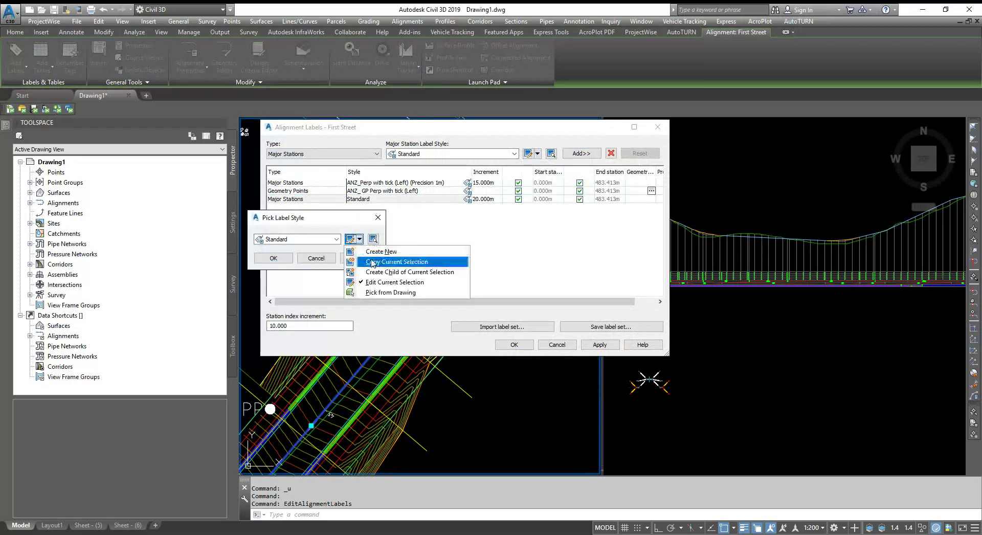
left_click(388, 261)
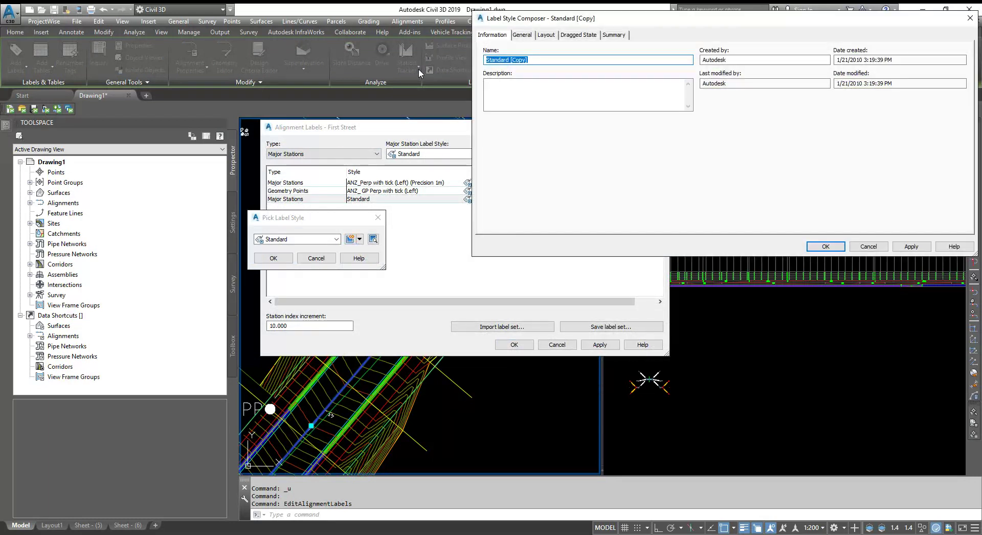
Name the copied style 'Level' and add a Reference Text component referencing a Profile
type("Level")
left_click(545, 35)
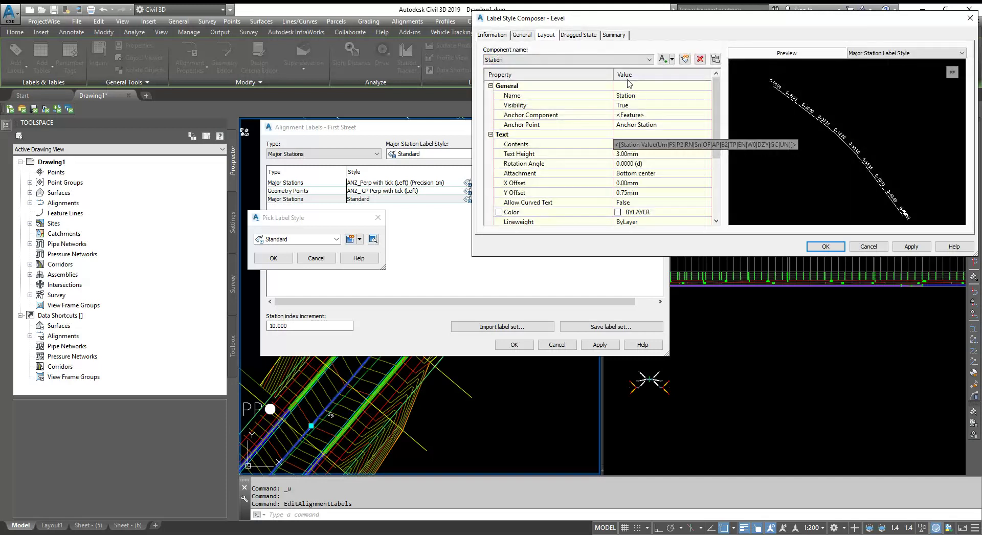
left_click(673, 60)
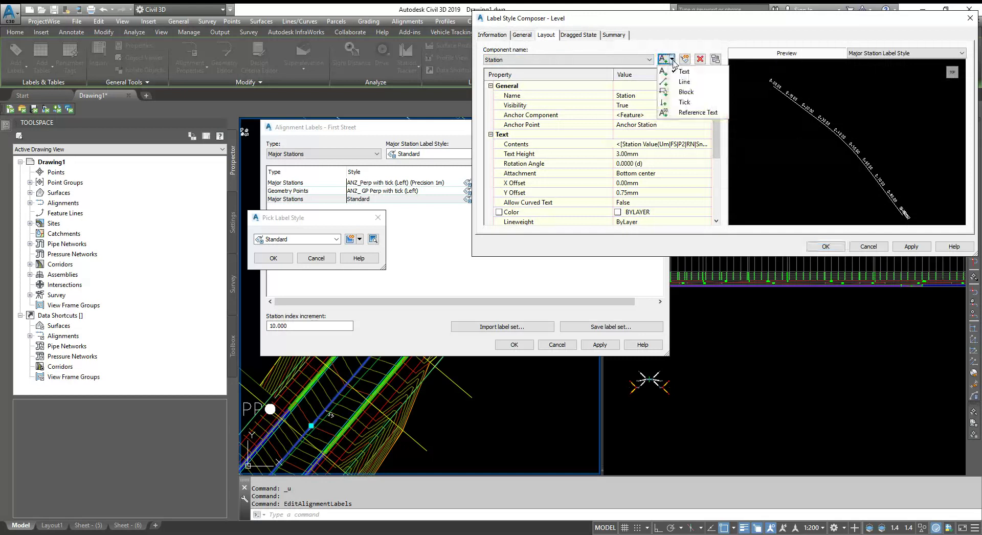
left_click(696, 113)
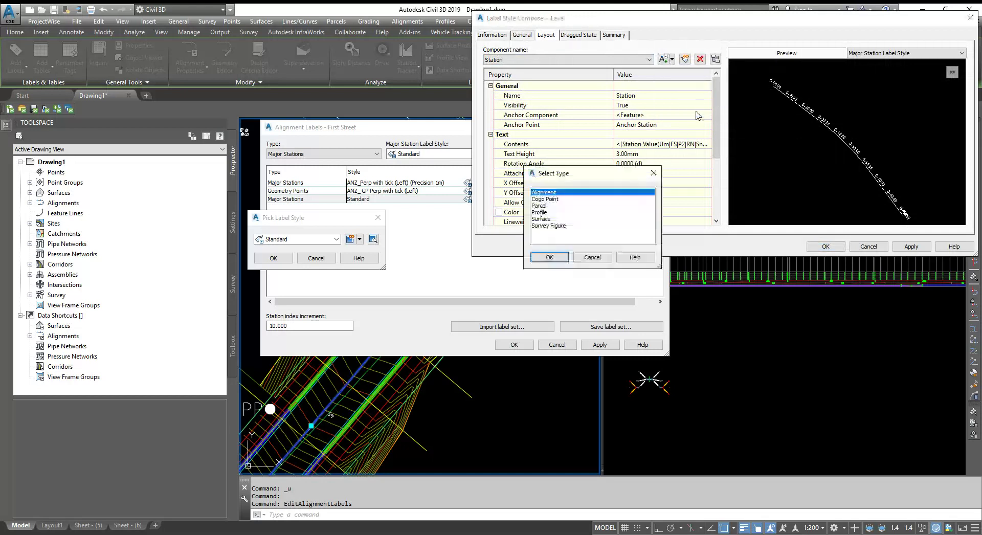
left_click(550, 219)
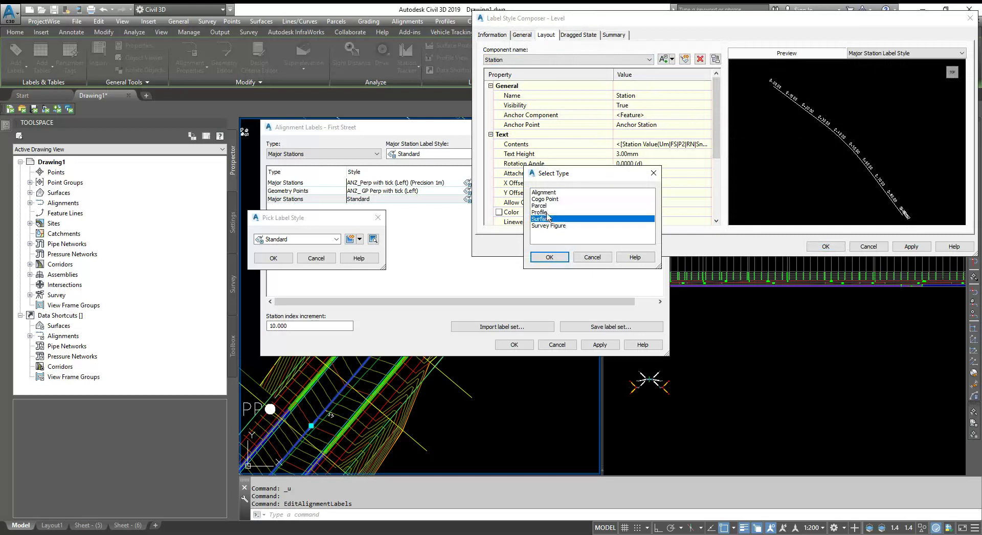
left_click(546, 213)
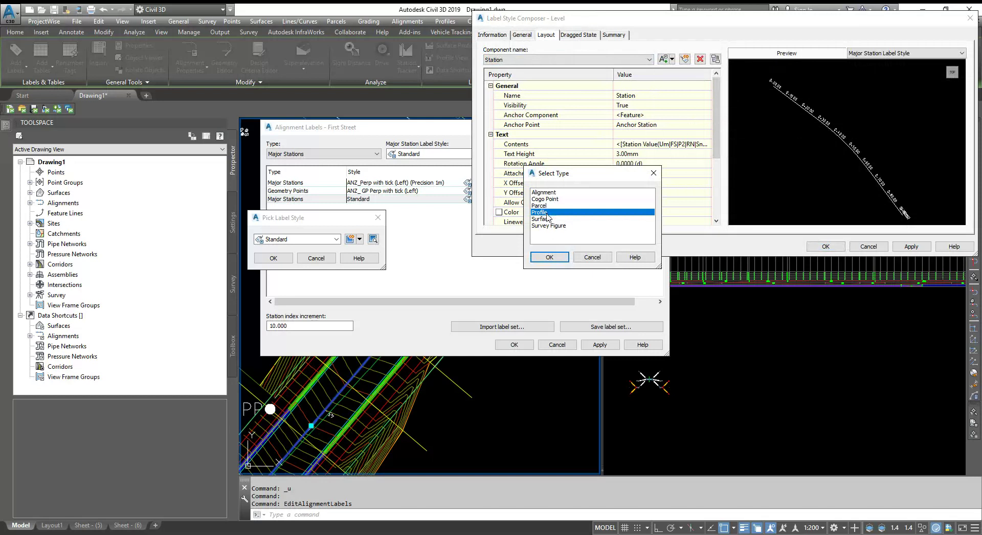
left_click(547, 219)
left_click(549, 256)
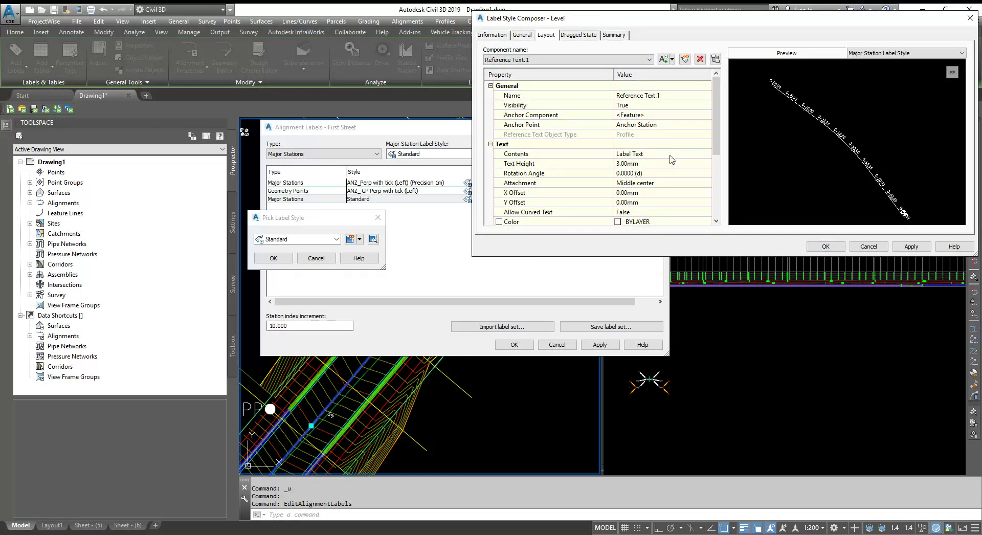
Replace the reference text's placeholder Label Text with a Profile Elevation field
left_click(706, 154)
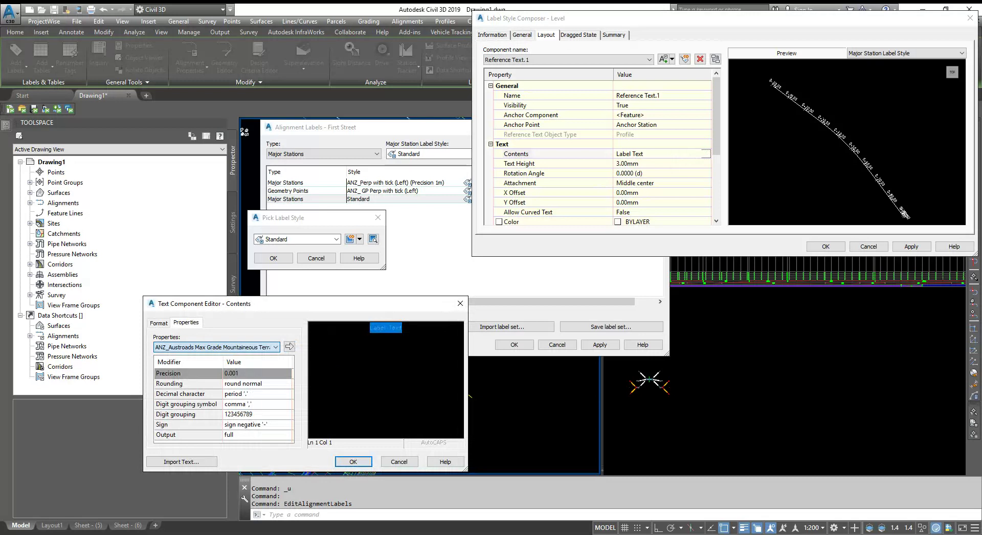
key("p")
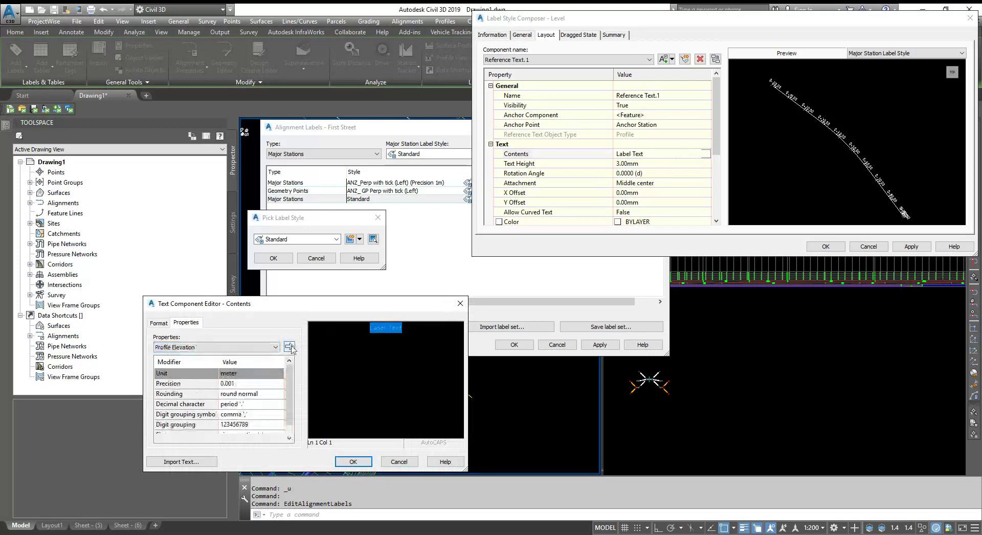
left_click(290, 347)
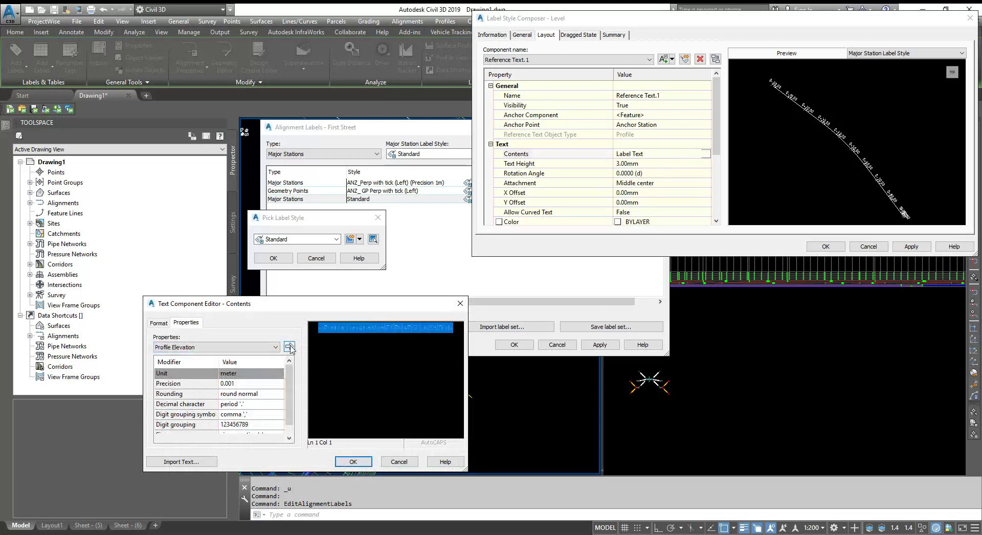
left_click(353, 462)
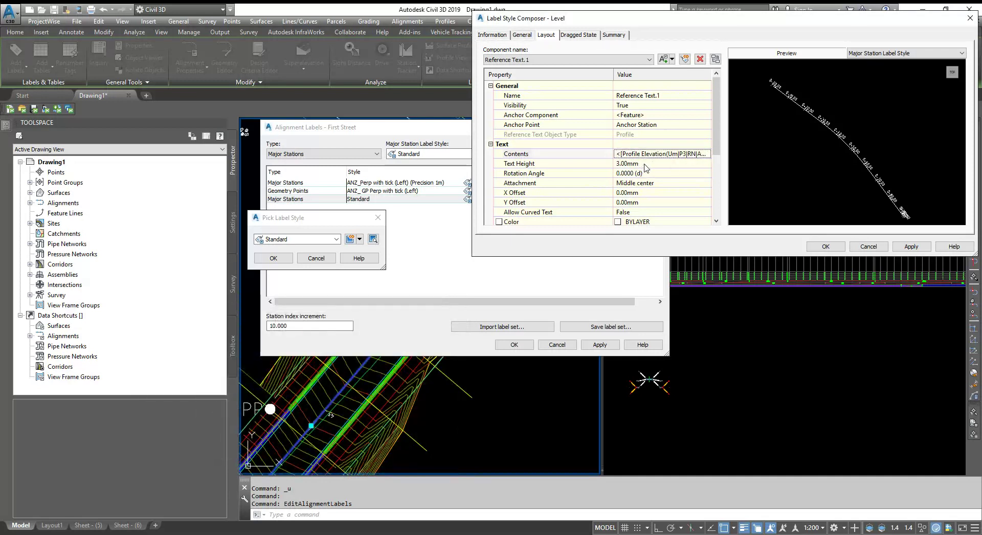
Set the reference text height to 2.5 mm and its rotation angle to 90°
left_click(644, 164)
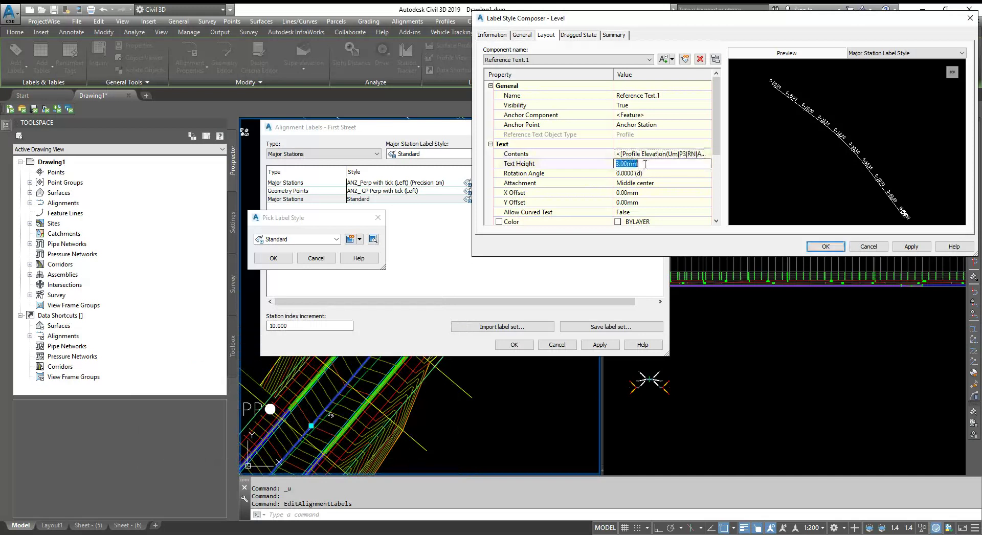
type("2.5")
left_click(650, 174)
type("90")
left_click(649, 184)
Set the X and Y offsets to 2.5 mm and delete the Station text component
left_click(648, 192)
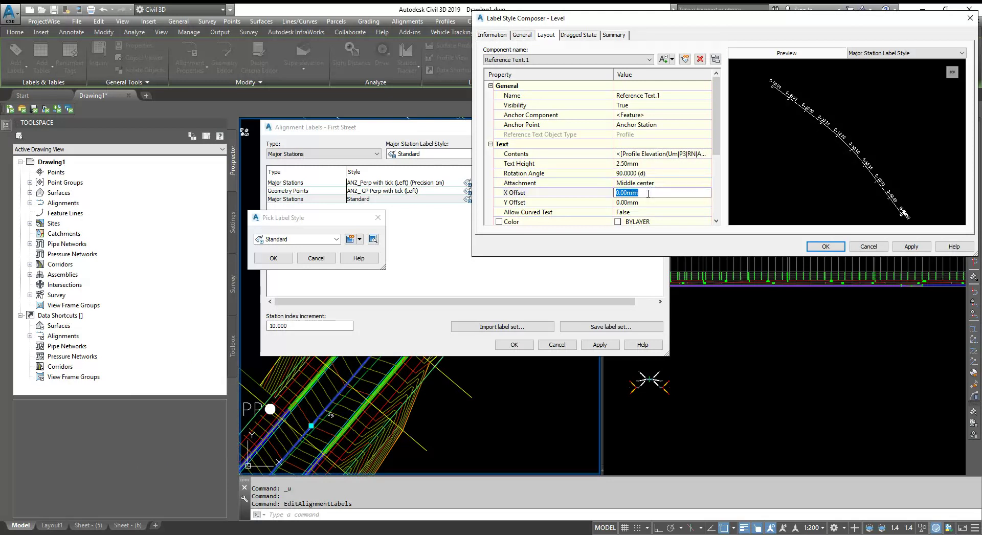
type("5")
left_click(643, 202)
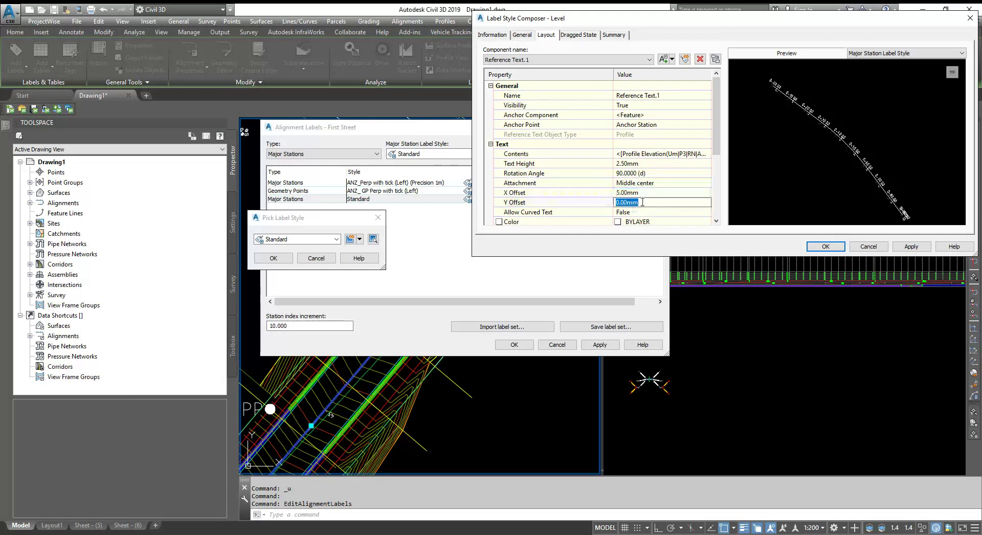
type("5")
left_click(649, 193)
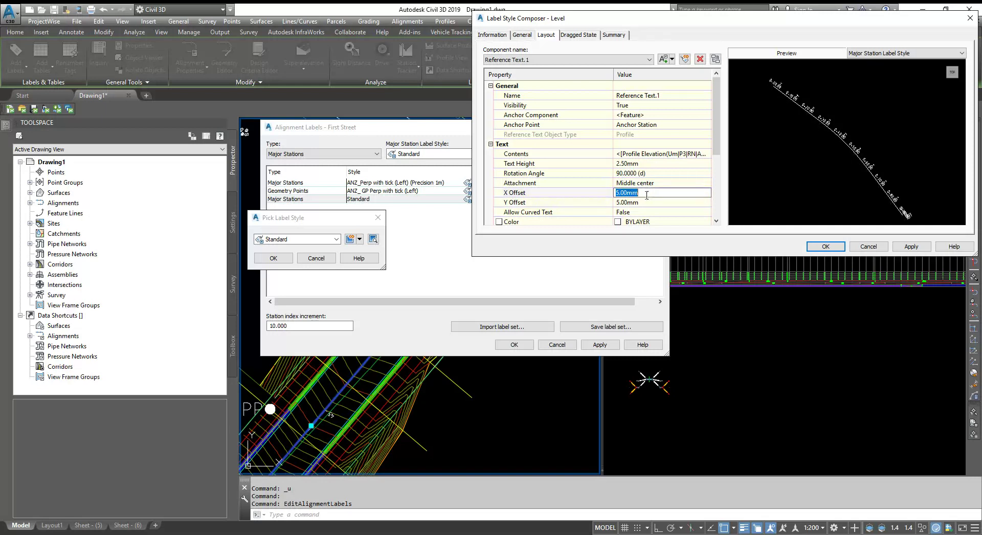
type("2.5")
left_click(644, 204)
type("2.5")
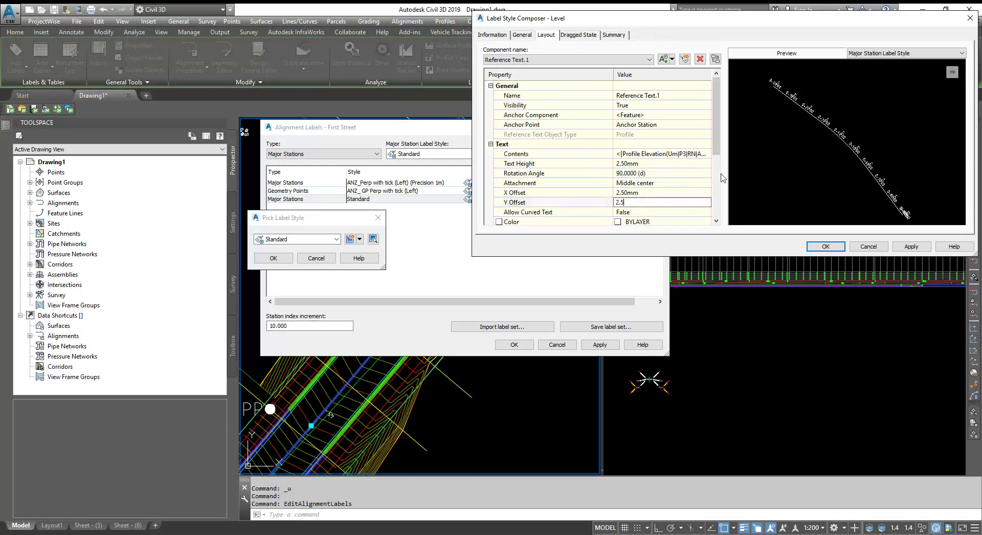
left_click(716, 178)
scroll(570, 65, "up", 1)
left_click(700, 59)
Add a block component using the AeccTickCircle block to the Level style
left_click(672, 59)
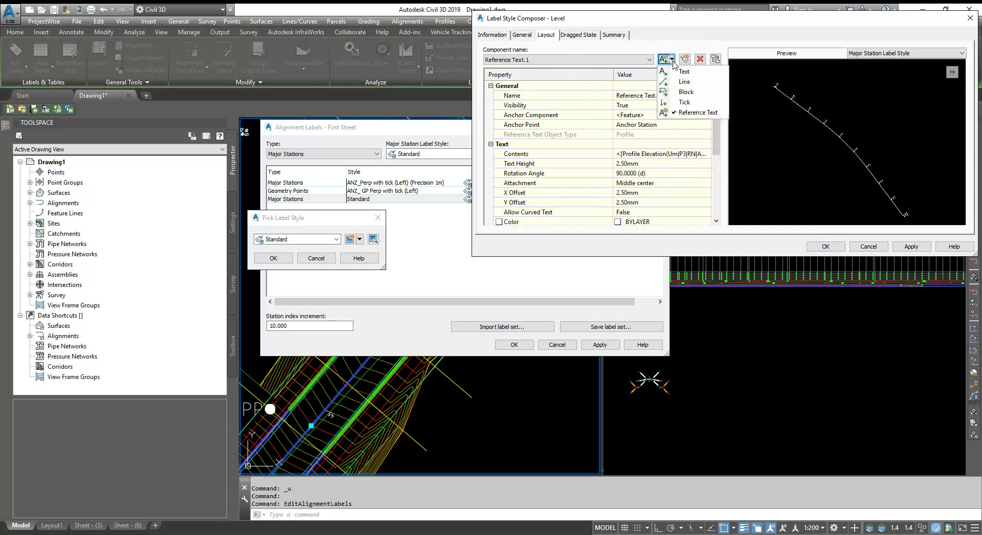
left_click(686, 91)
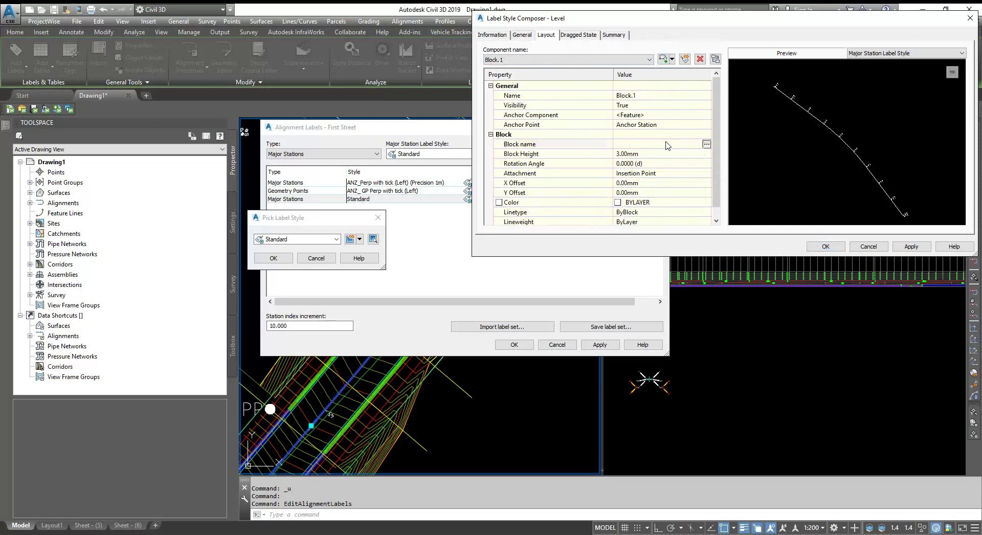
left_click(706, 145)
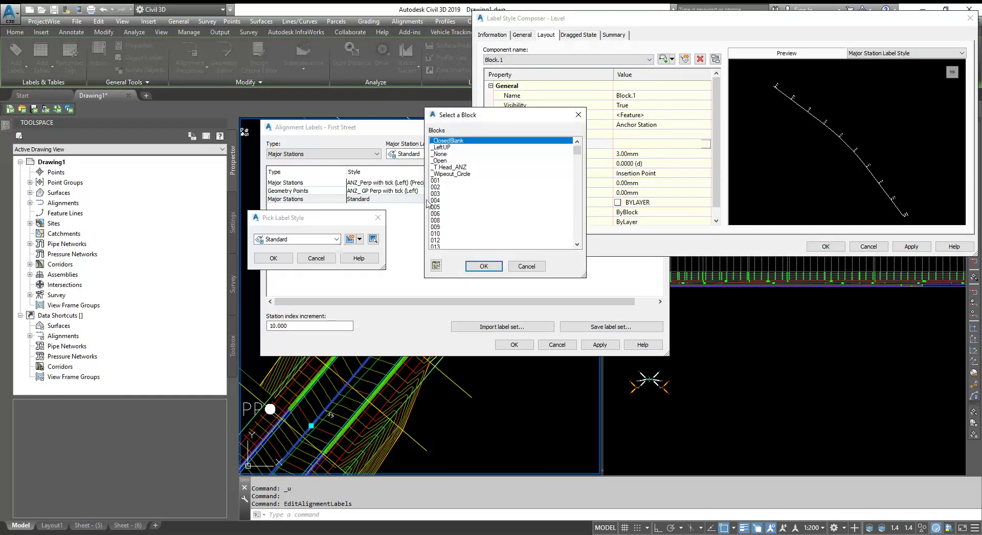
left_click_drag(576, 149, 575, 199)
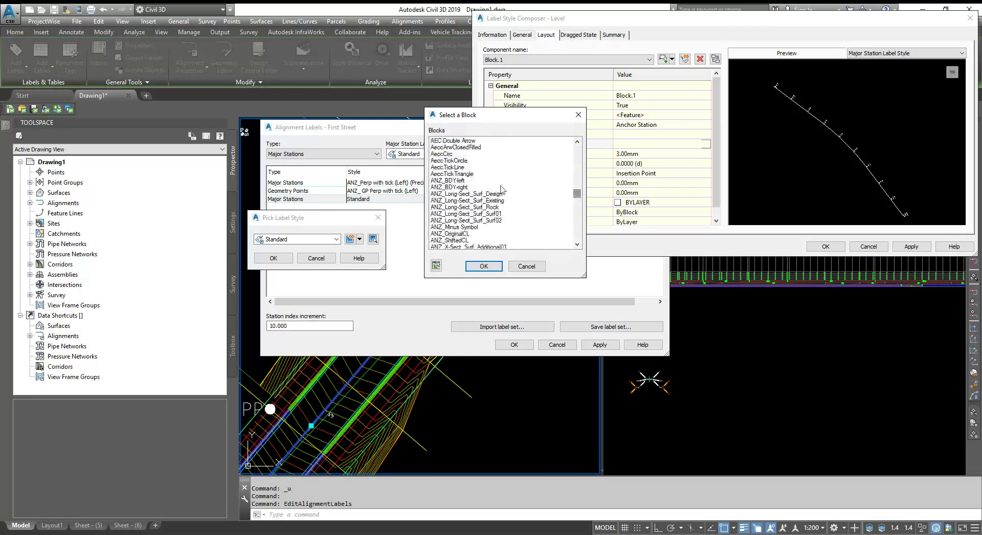
left_click(459, 161)
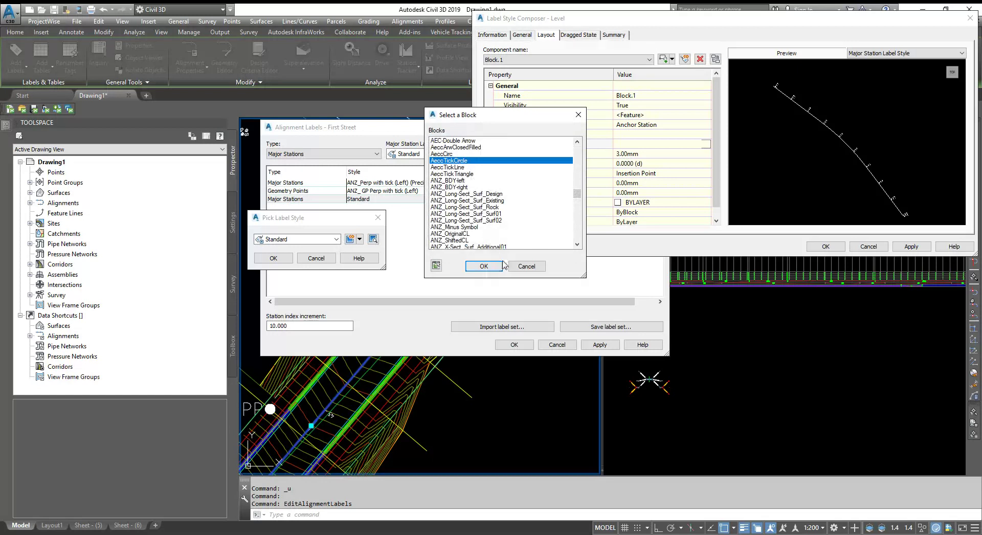
left_click(484, 266)
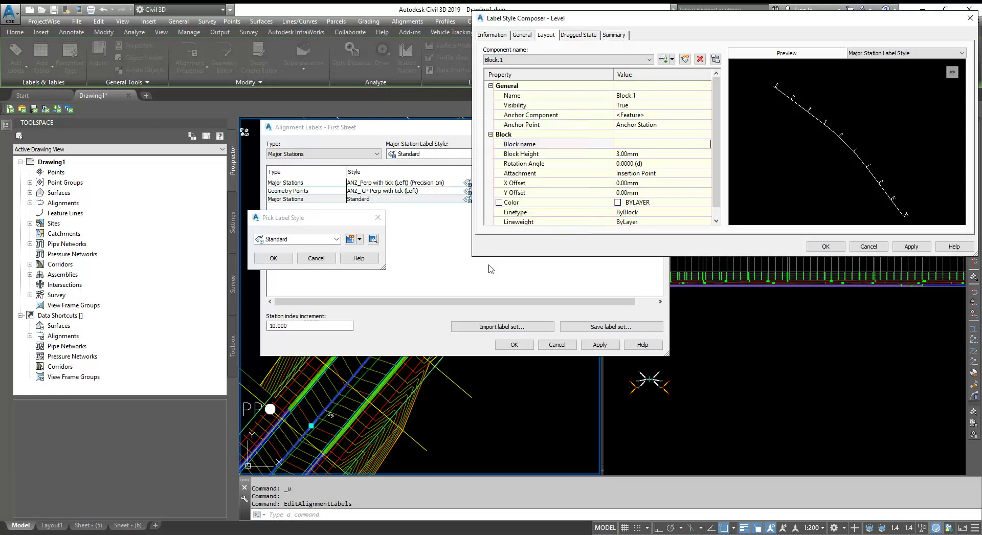
Set the tick block height to 1.5 mm and save the Level label style
left_click(651, 154)
type("1.5")
left_click(778, 163)
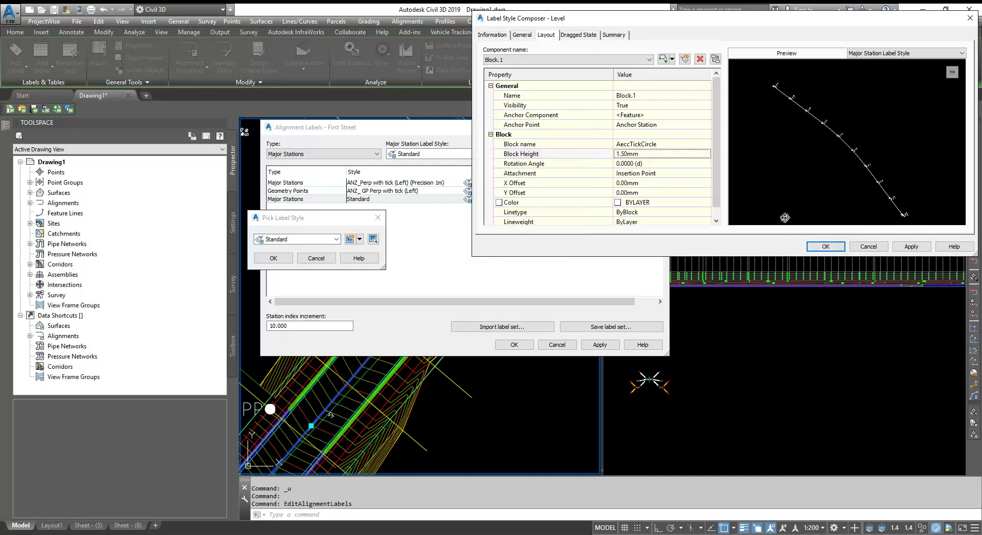
left_click(825, 246)
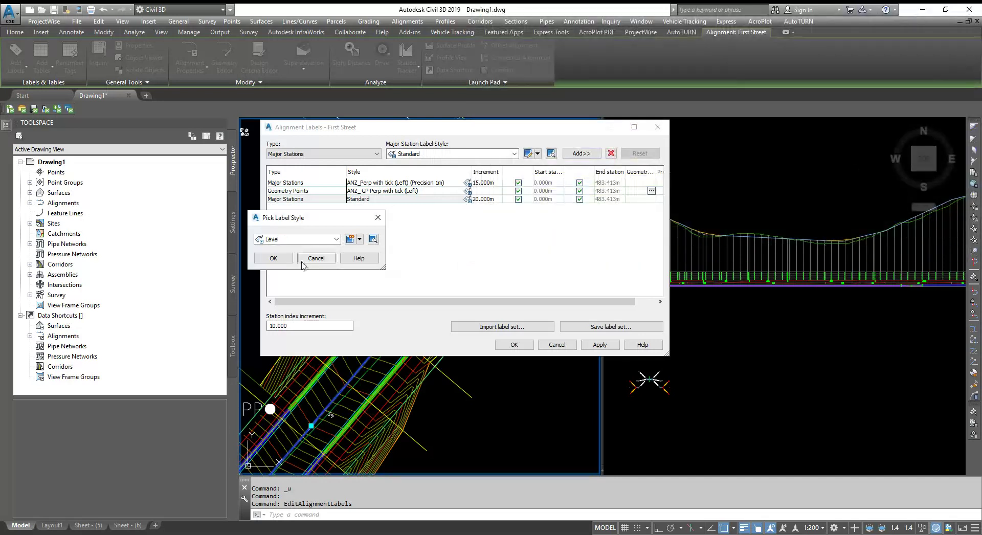
Assign the Level style to the major-station row, set a 10 m increment, and apply
left_click(282, 257)
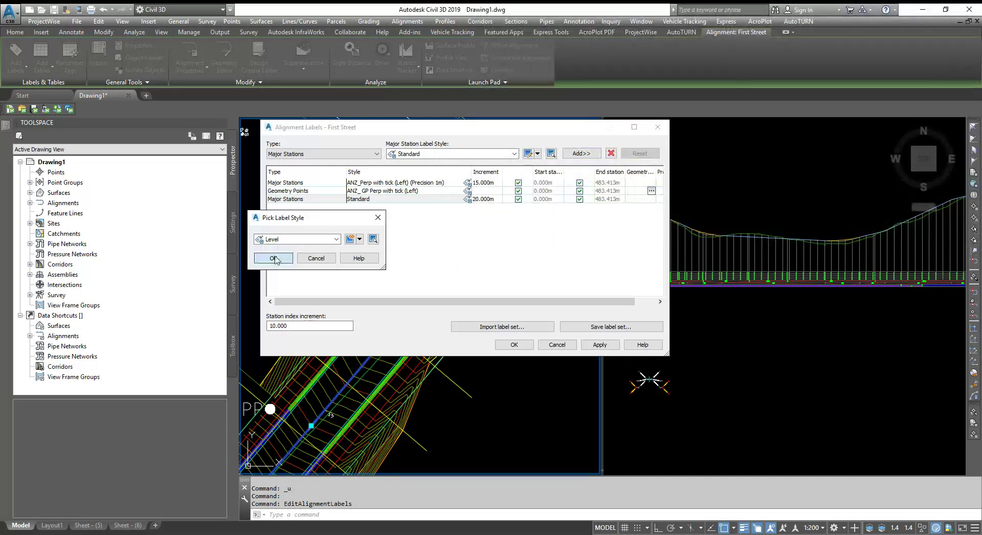
left_click(491, 199)
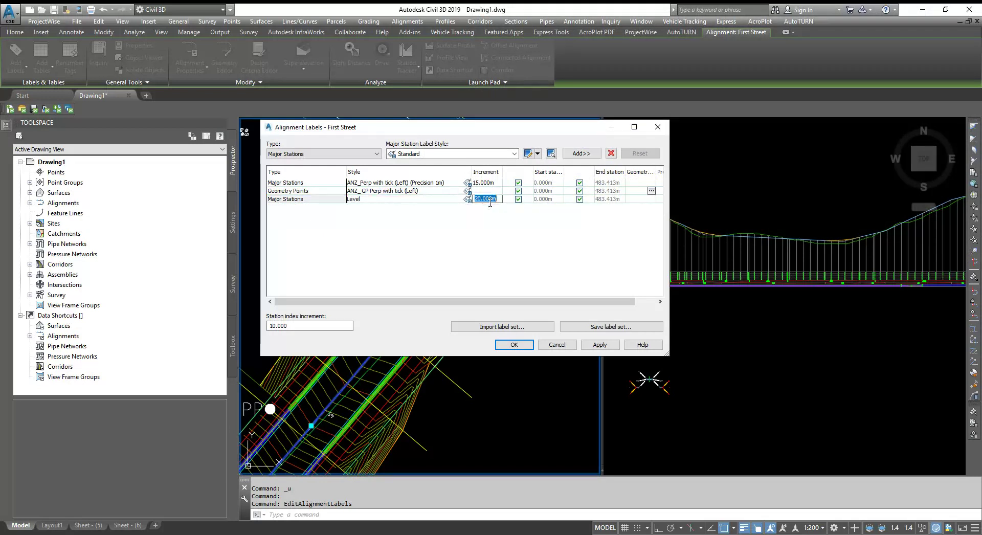
type("10")
key("Return")
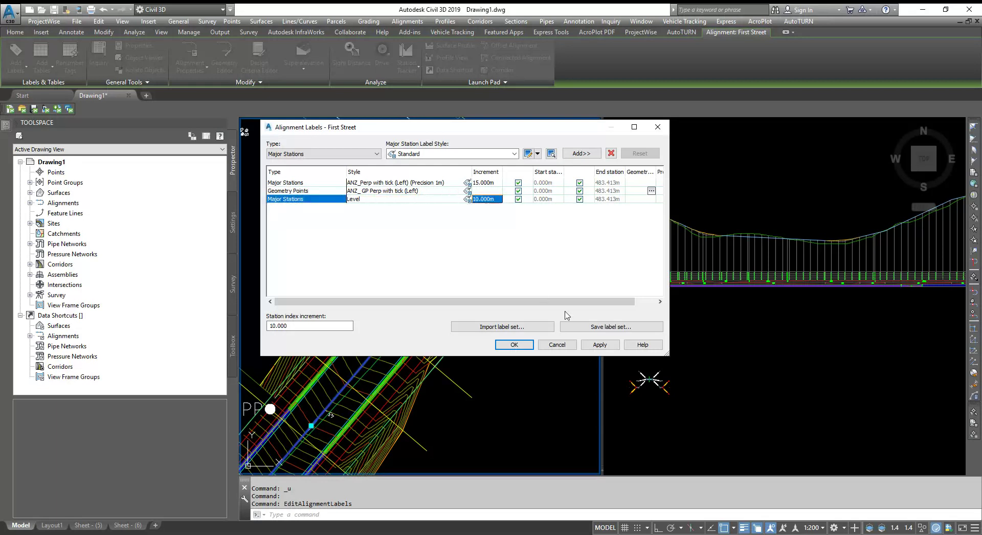
left_click(599, 344)
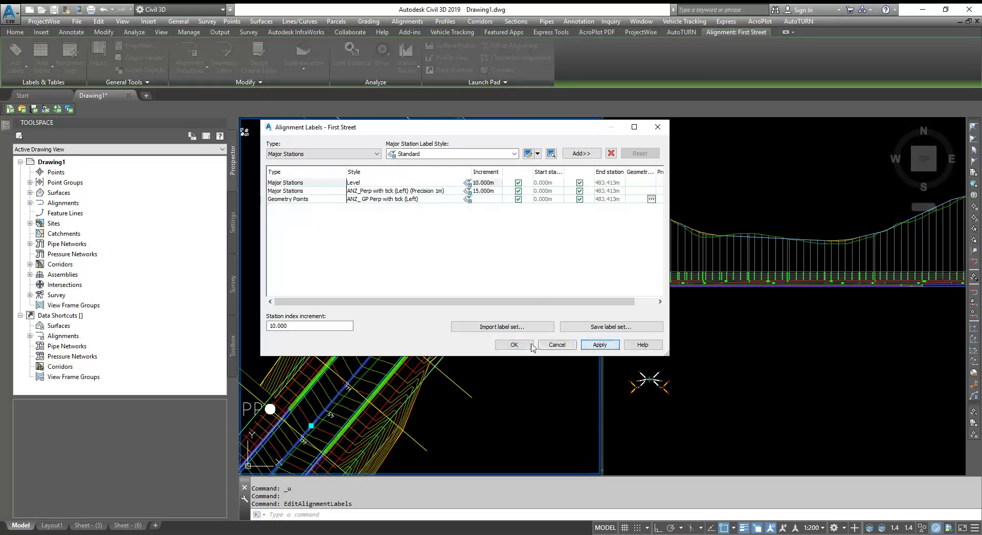
left_click(514, 345)
scroll(449, 276, "up", 5)
Select the Level station label group and display its properties
scroll(504, 220, "down", 2)
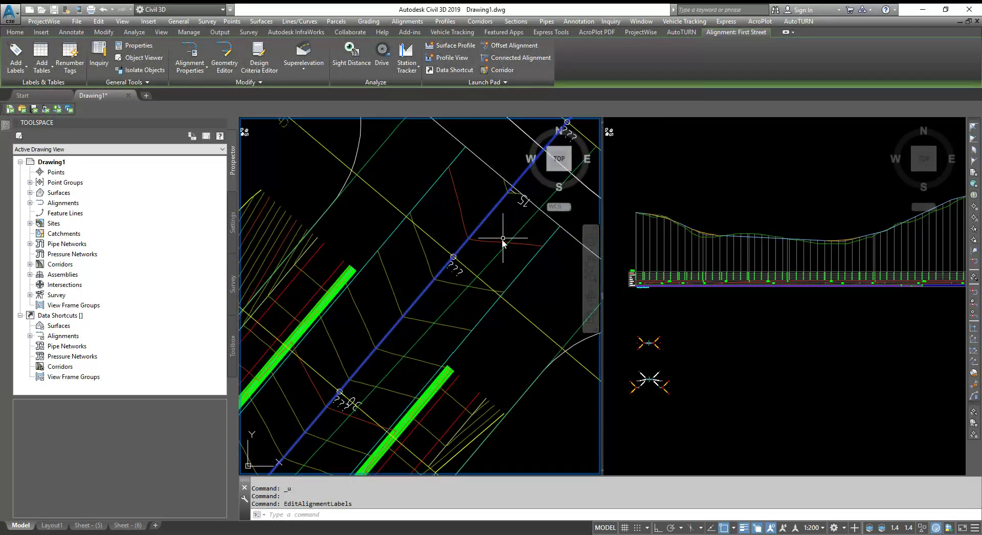
left_click(457, 275)
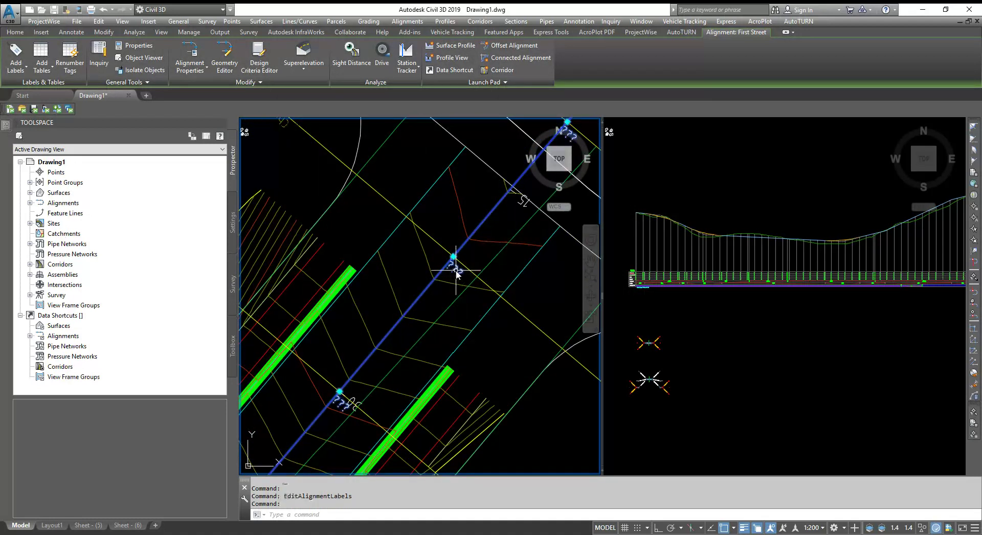
key("ctrl+1")
key("Escape")
key("ctrl+1")
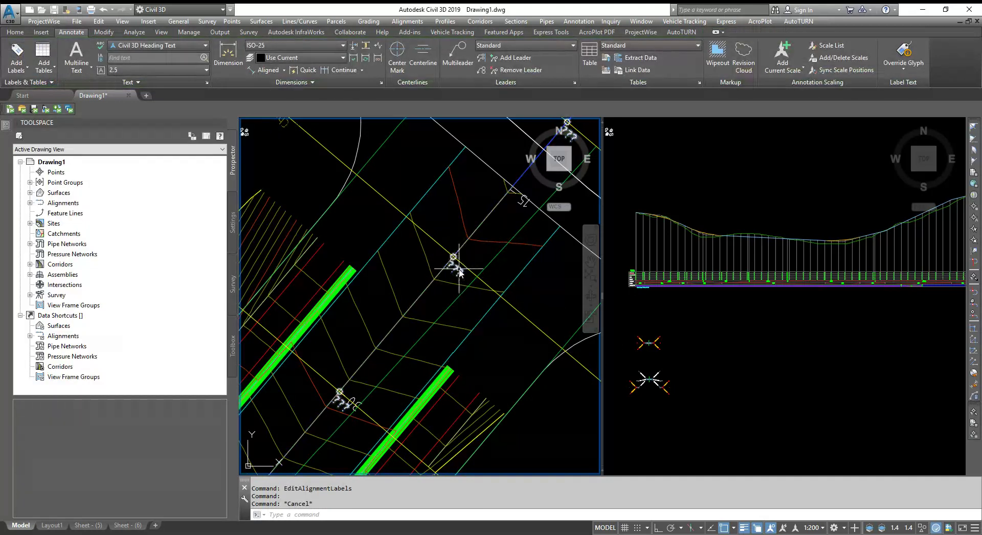
left_click(459, 273)
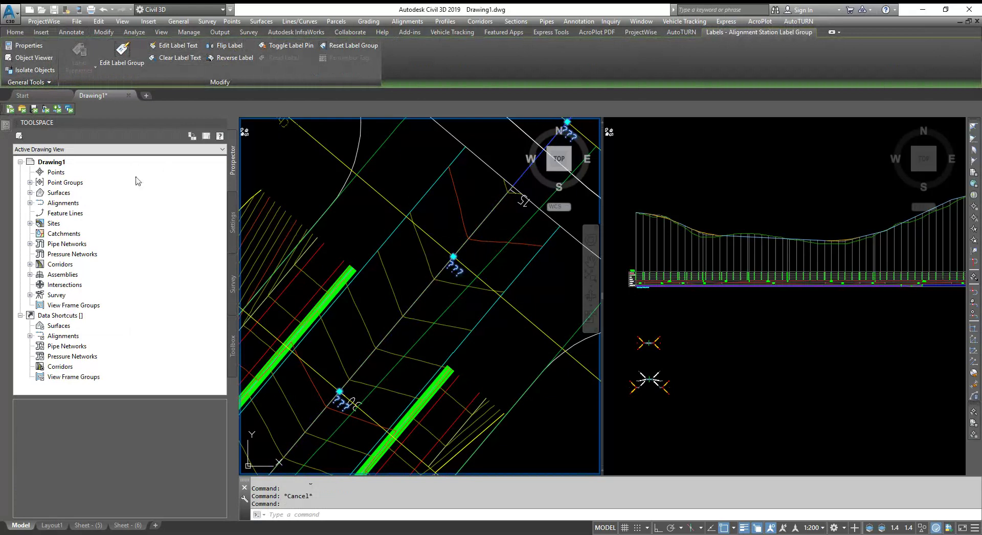
key("ctrl+1")
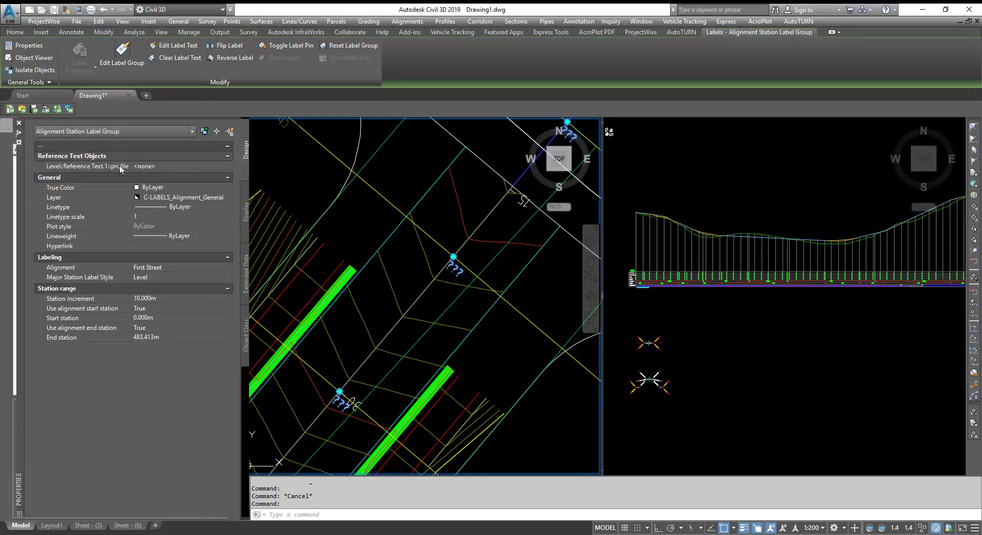
Set Reference Text.1's profile to the proposed profile so labels read elevations like 41.460
left_click(177, 166)
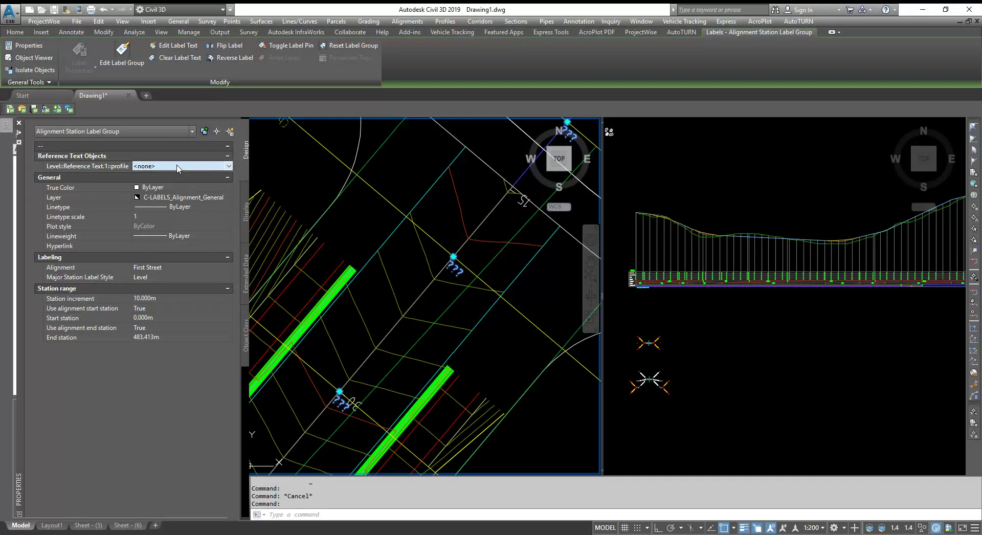
left_click(229, 166)
left_click(199, 193)
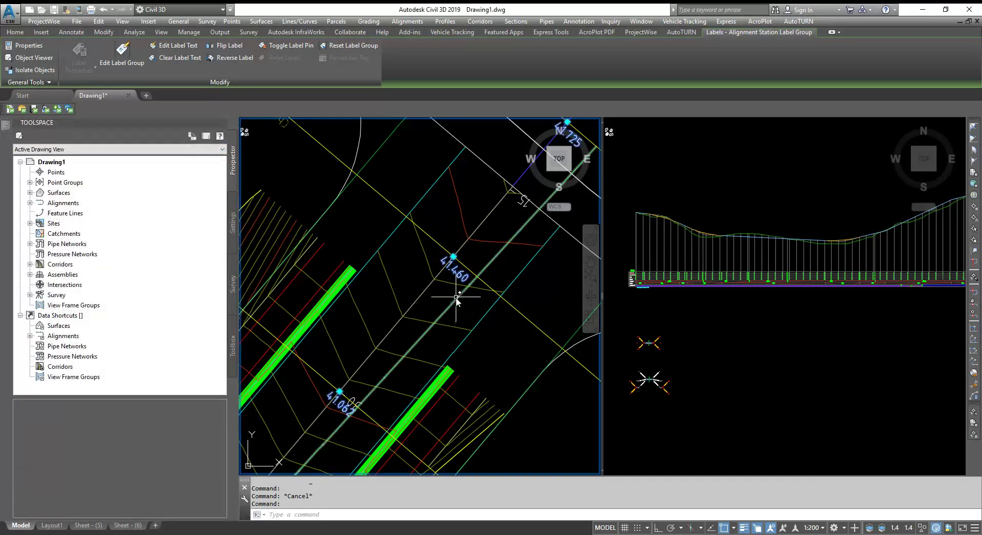
scroll(455, 299, "up", 2)
scroll(432, 272, "down", 3)
scroll(399, 338, "up", 2)
scroll(368, 336, "down", 2)
scroll(344, 377, "up", 4)
scroll(432, 263, "down", 3)
scroll(372, 340, "up", 1)
scroll(364, 313, "down", 1)
scroll(364, 313, "down", 3)
scroll(445, 267, "up", 3)
scroll(299, 351, "down", 1)
scroll(477, 438, "down", 2)
scroll(421, 219, "up", 4)
Make the profile view active and select the proposed First Street profile
left_click(770, 333)
scroll(676, 223, "up", 4)
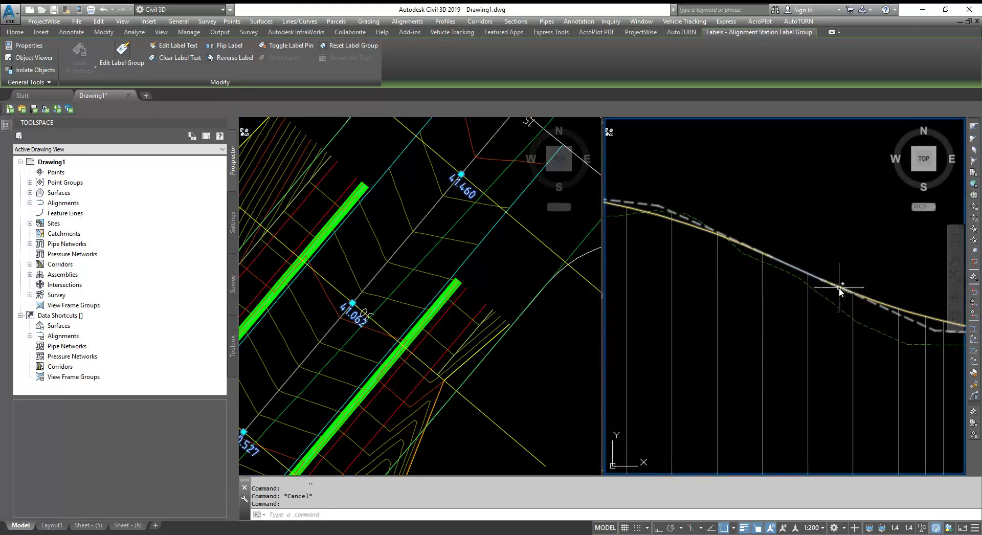
left_click(892, 308)
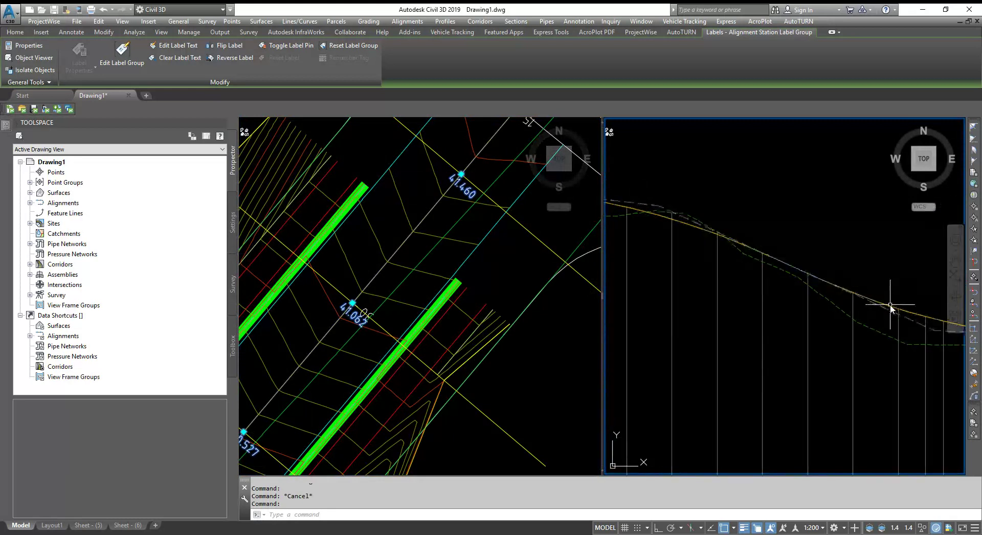
left_click(805, 316)
scroll(775, 304, "down", 2)
scroll(776, 304, "up", 2)
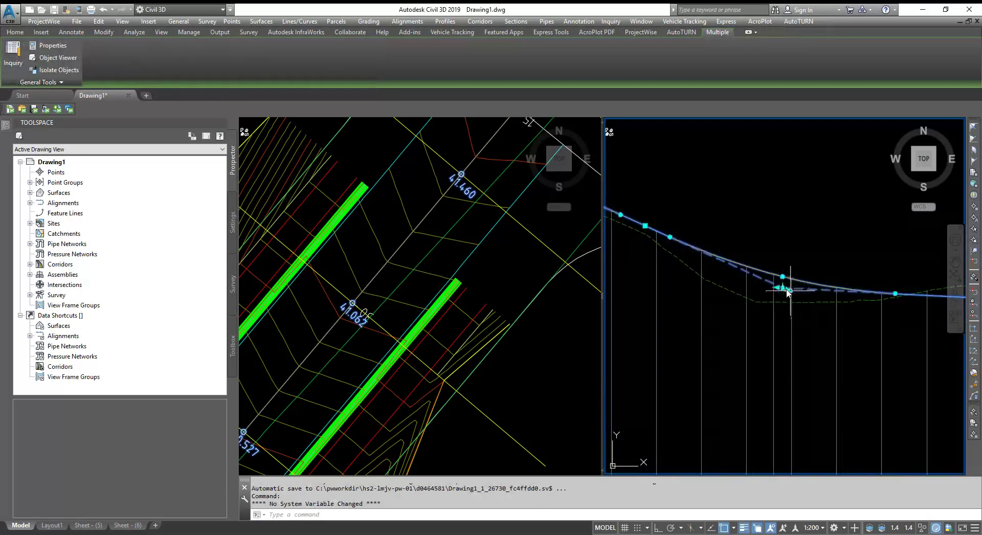
scroll(636, 220, "up", 2)
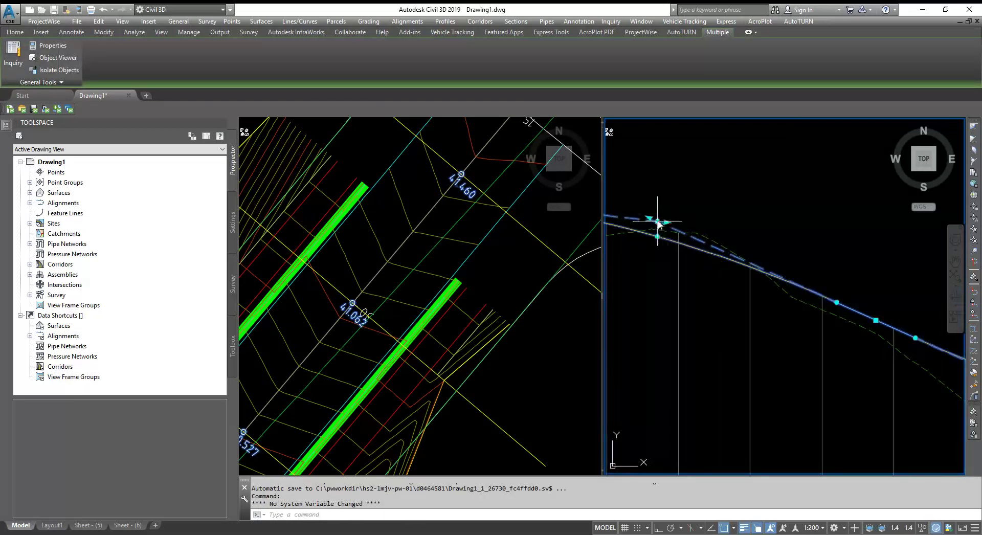
Stretch a PVI to a new elevation so plan labels update, e.g. 41.460 to 40.940
left_click(658, 223)
scroll(733, 220, "down", 2)
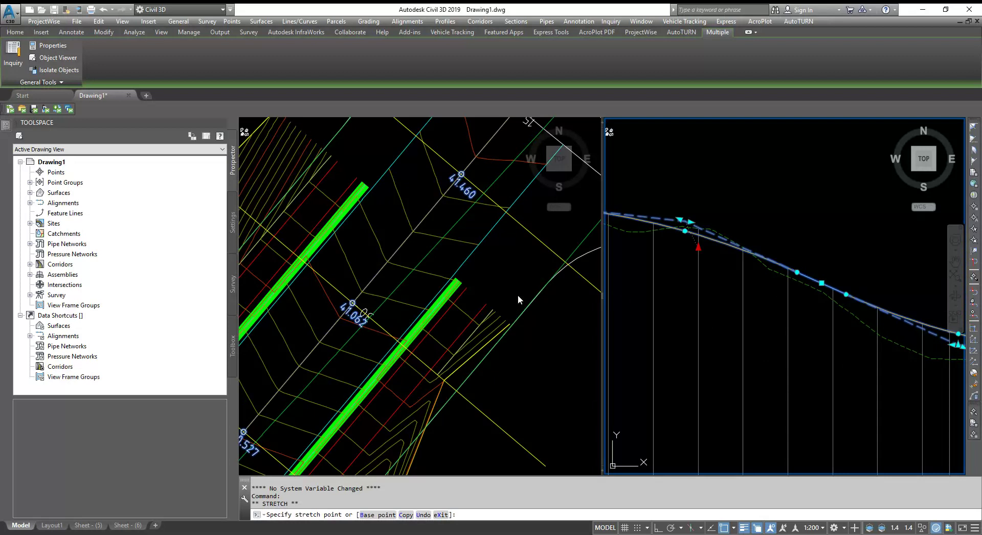
left_click(299, 424)
left_click(434, 219)
scroll(458, 202, "up", 4)
scroll(459, 201, "down", 5)
scroll(452, 225, "up", 1)
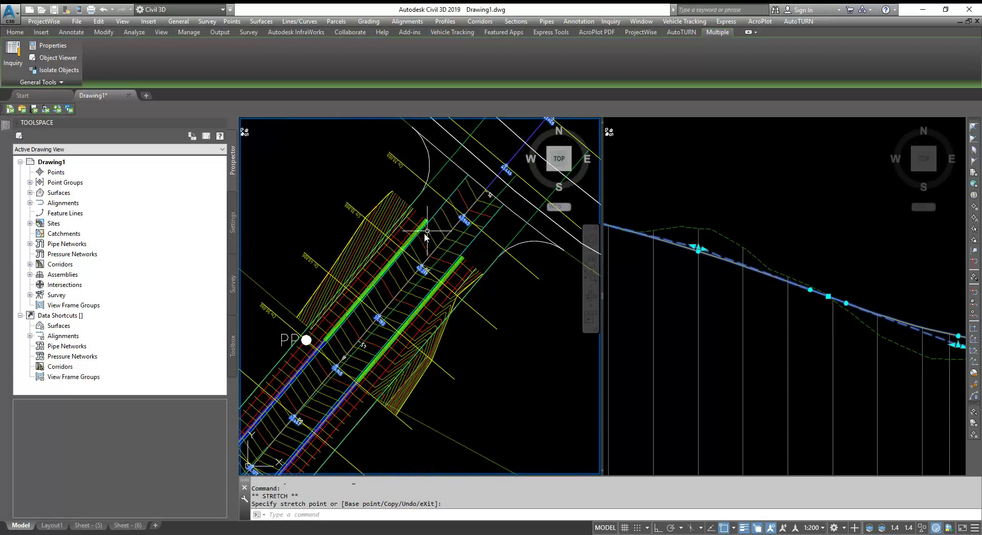
Cancel the grip edit and show the Annotate tab's Add Labels dropdown of label types
scroll(467, 245, "down", 4)
scroll(390, 358, "up", 4)
scroll(428, 233, "down", 4)
scroll(366, 409, "up", 4)
scroll(488, 235, "down", 4)
scroll(428, 424, "down", 3)
scroll(454, 278, "up", 8)
scroll(454, 279, "down", 3)
key("Escape")
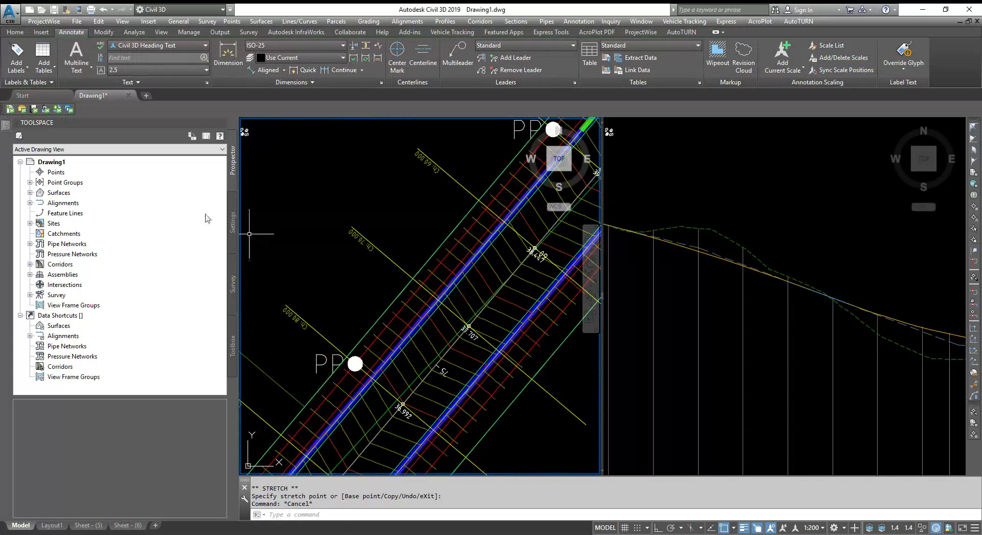
left_click(21, 68)
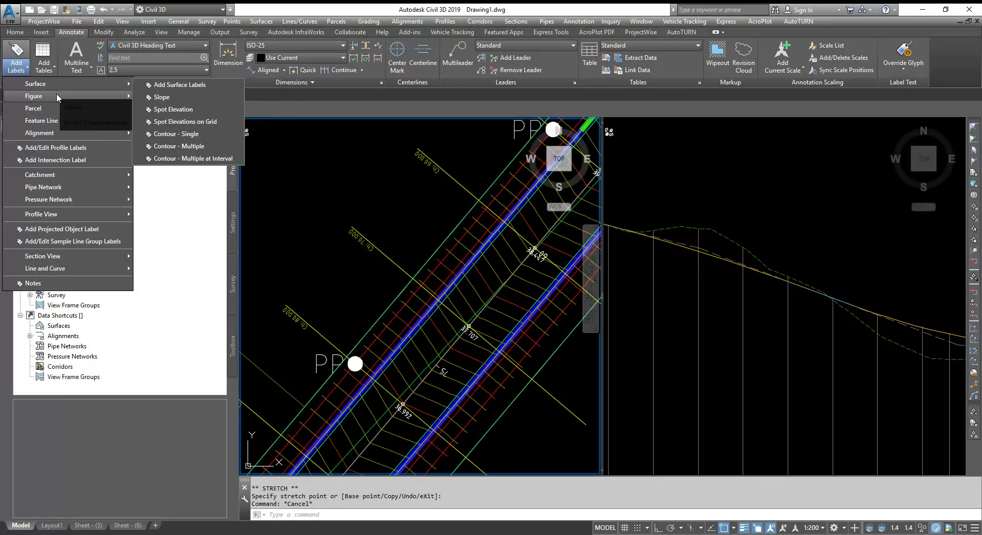
Set Add Labels to Alignment Station Offset - Fixed Point and copy the Standard style for editing
left_click(33, 283)
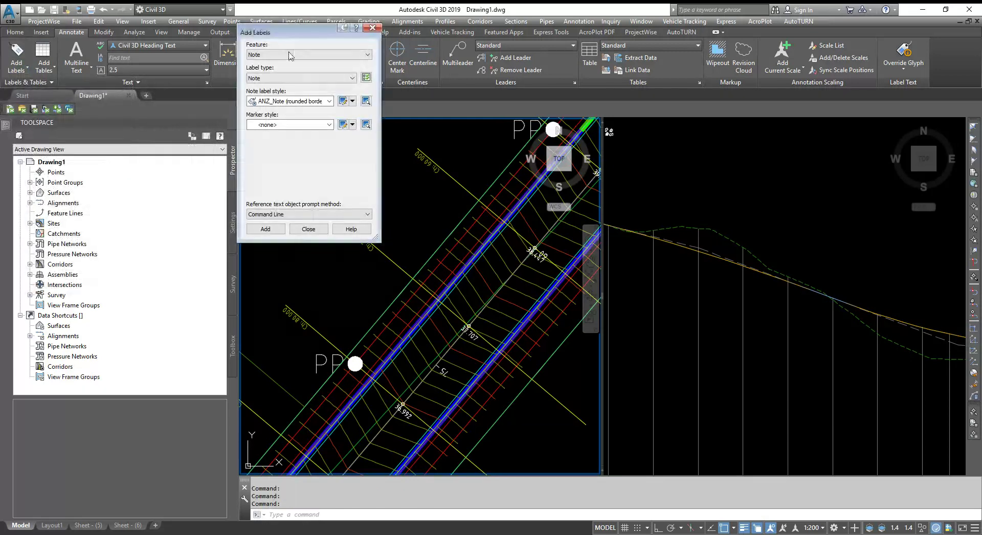
left_click(309, 55)
left_click(271, 62)
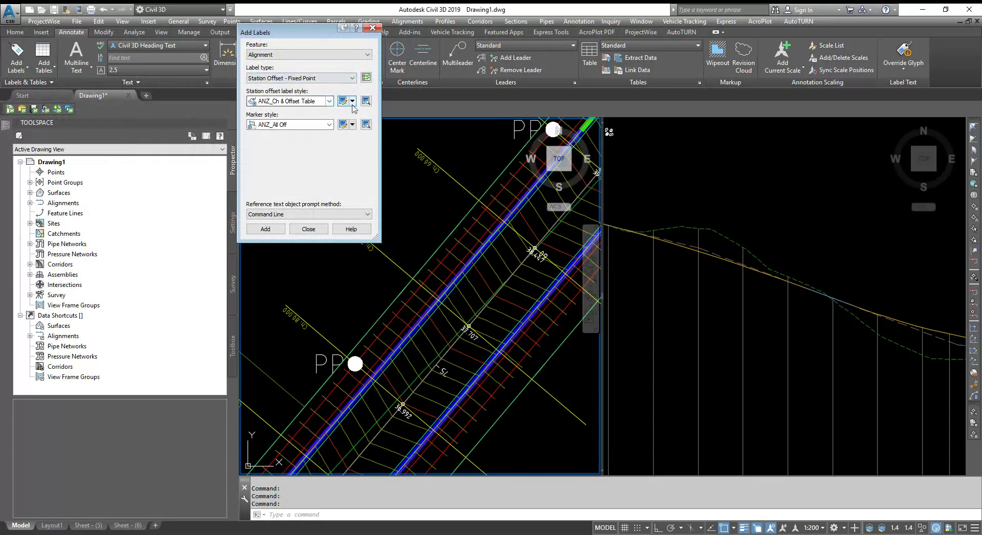
left_click(329, 101)
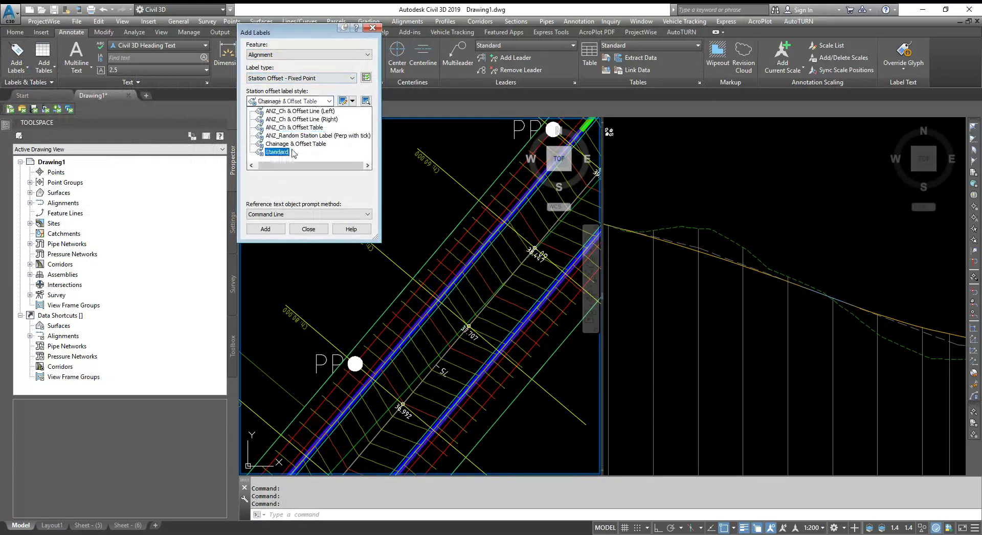
left_click(317, 111)
left_click(353, 100)
left_click(364, 121)
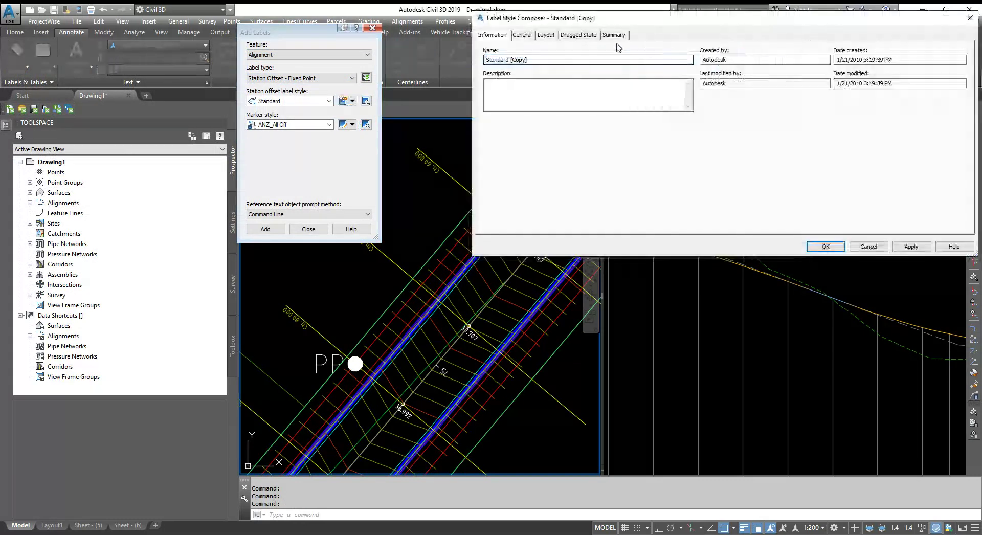
Add a profile-referenced Reference Text component and delete the Station Offset component
left_click(545, 35)
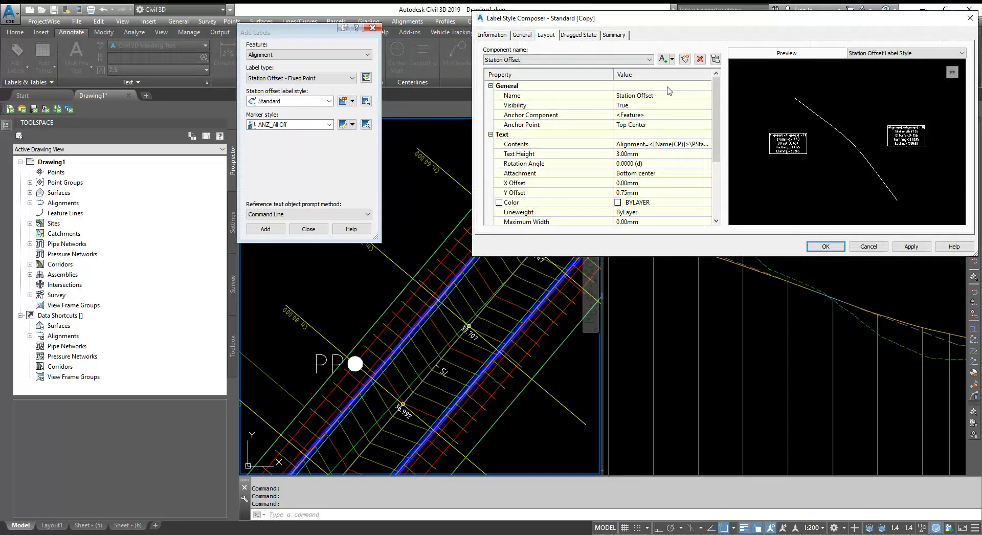
left_click(672, 60)
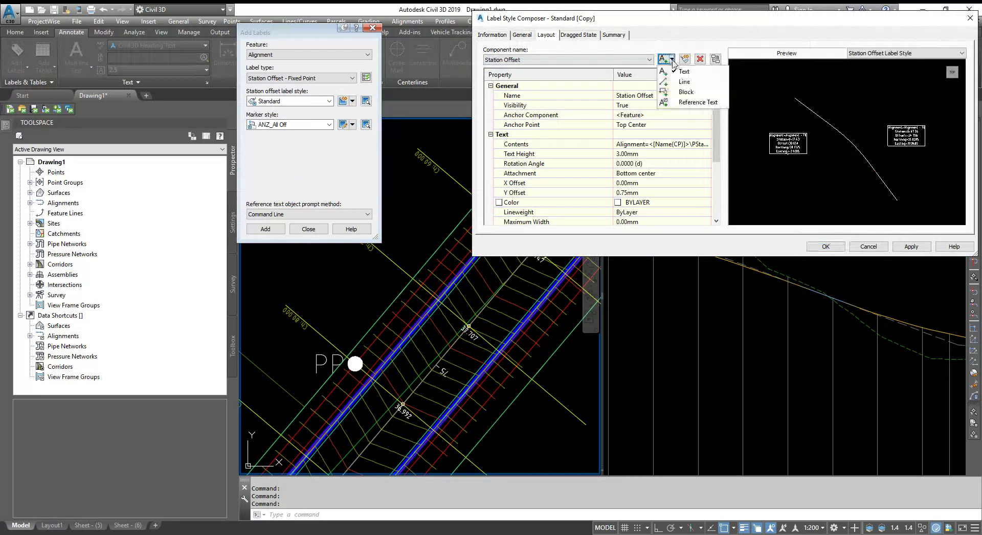
left_click(687, 96)
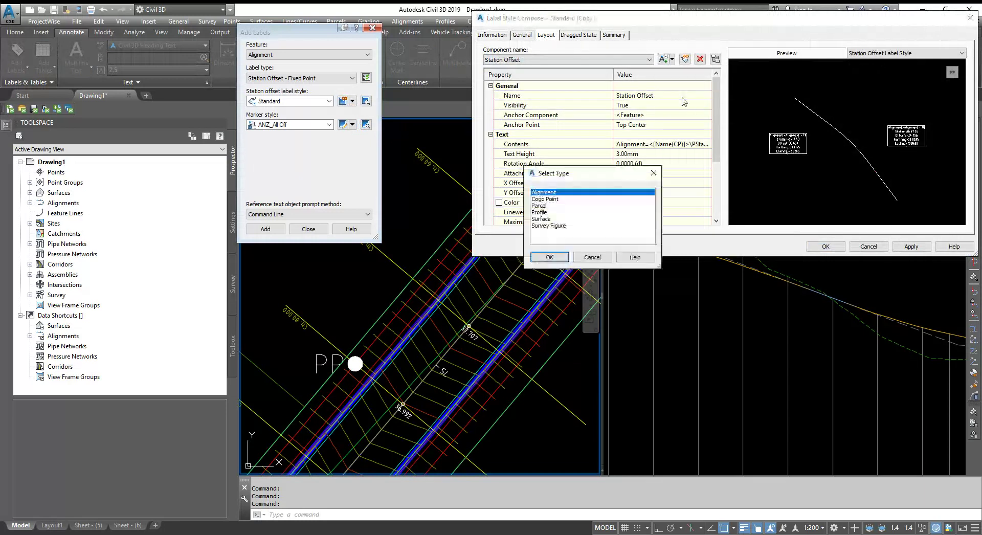
left_click(539, 212)
left_click(550, 257)
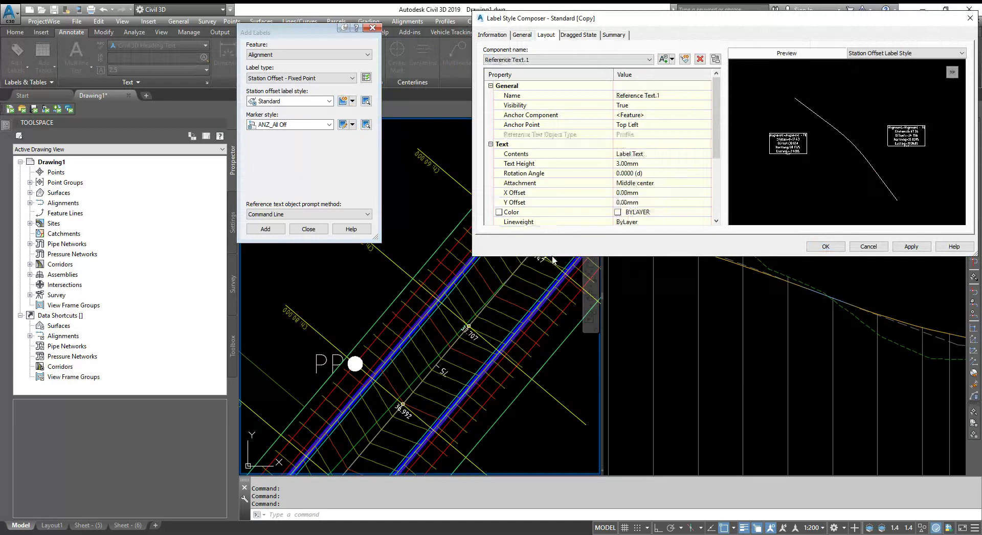
left_click(598, 59)
left_click(603, 75)
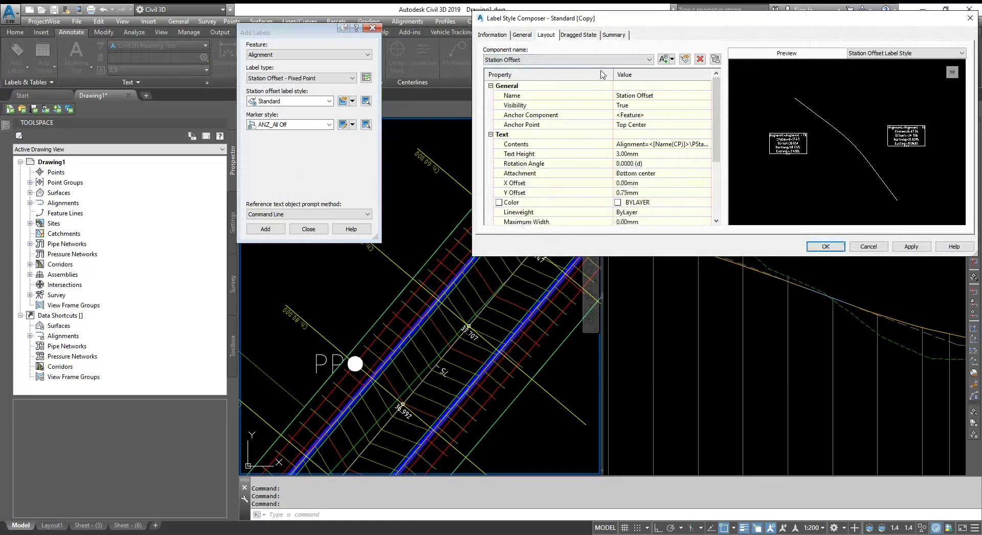
left_click(700, 60)
Replace the reference text's Label Text contents with the Profile Elevation property
left_click(707, 154)
left_click(707, 154)
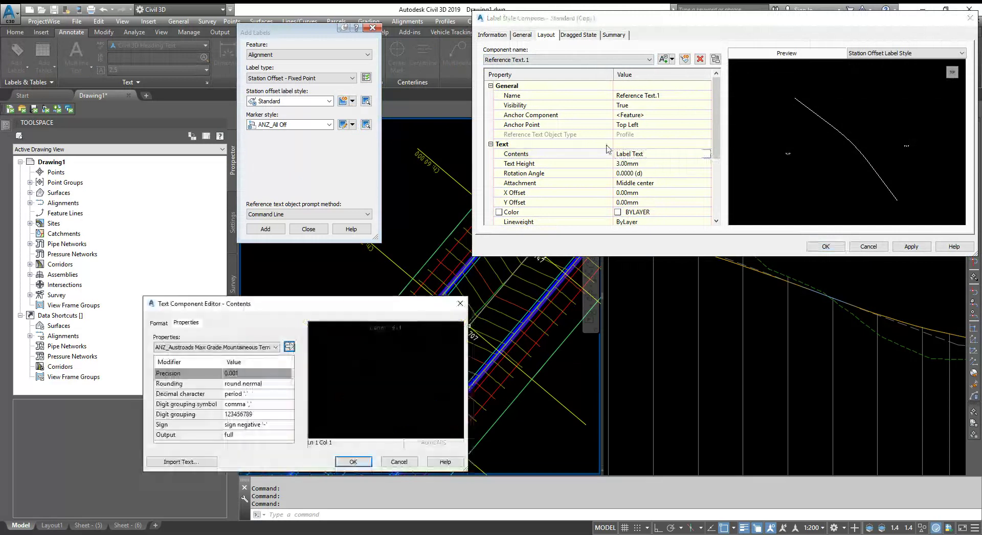
left_click_drag(431, 330, 368, 327)
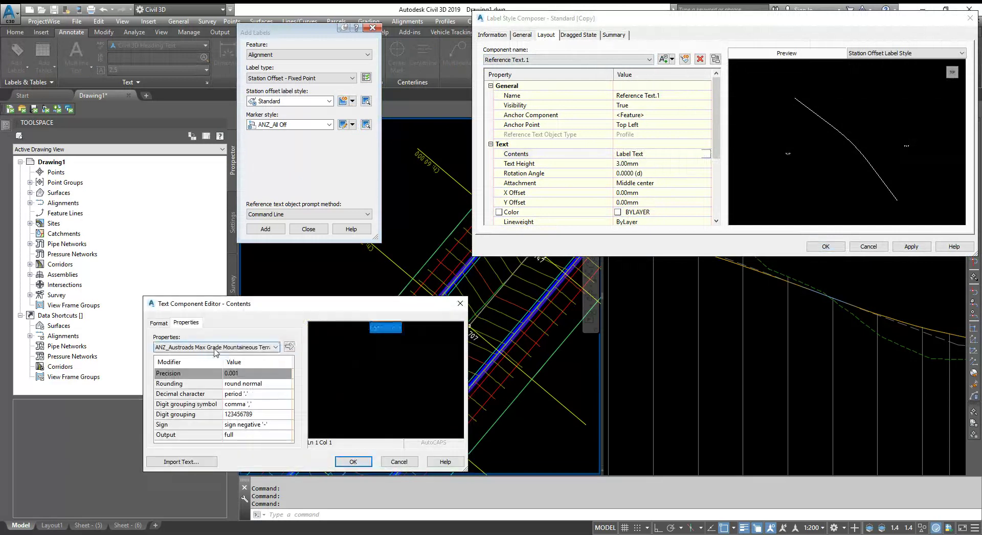
left_click(215, 352)
left_click(215, 352)
left_click(191, 405)
left_click(288, 347)
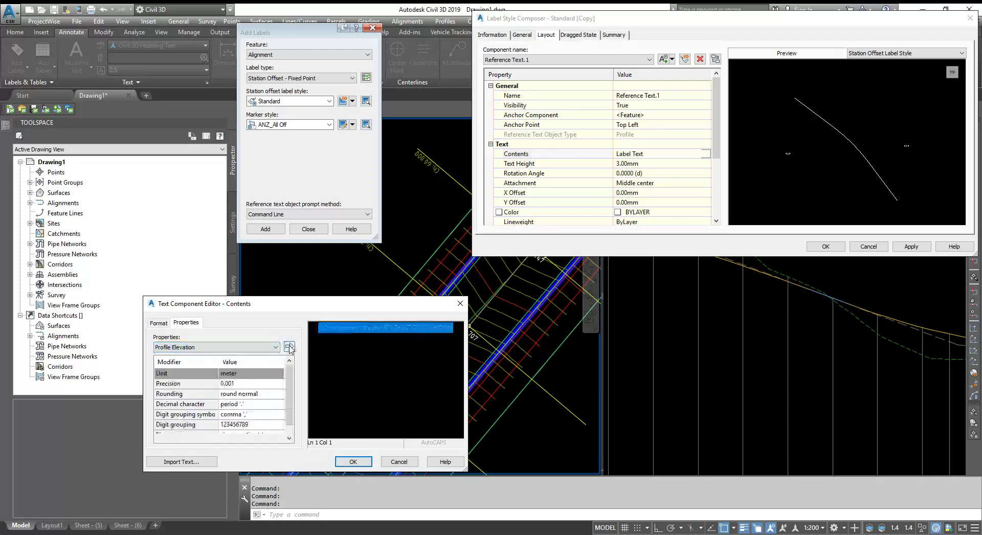
left_click(353, 461)
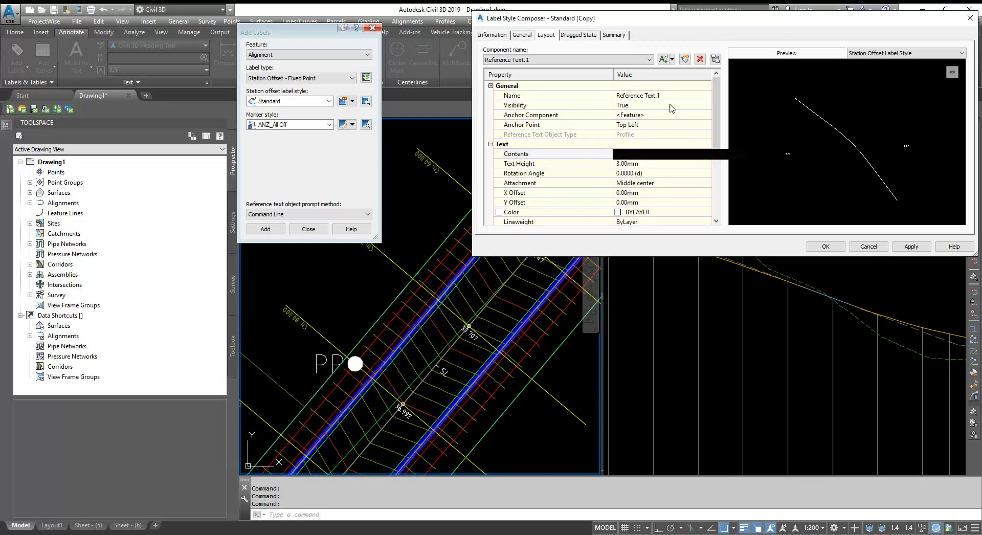
Save the style and place a Standard [Copy] label beside the First Street alignment, skipping the profile prompt
left_click(826, 247)
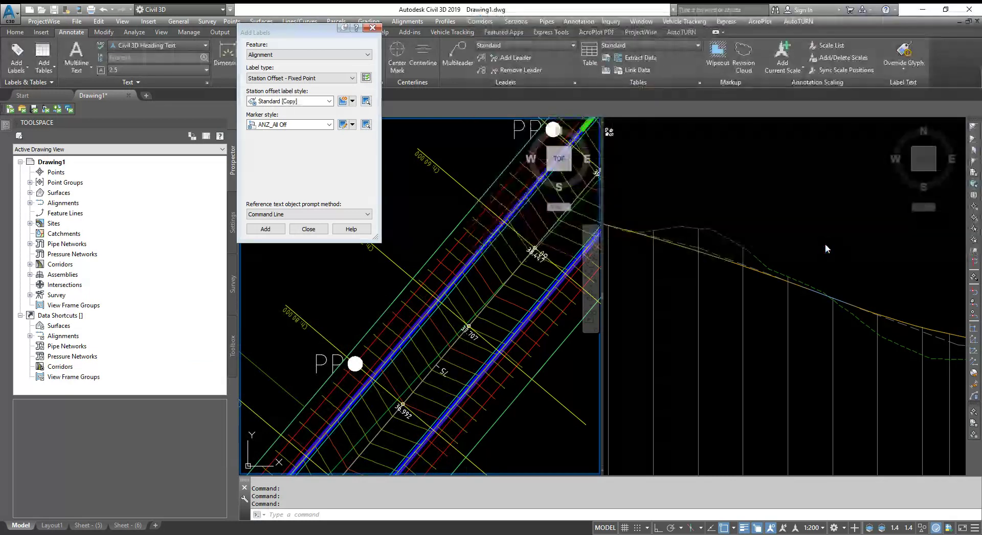
left_click(264, 229)
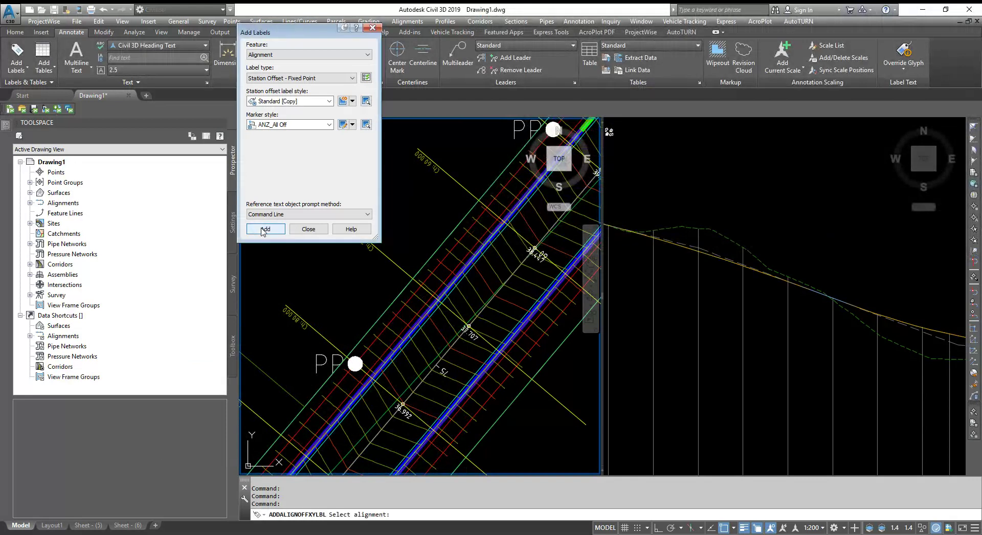
scroll(490, 308, "up", 4)
left_click(485, 305)
left_click(527, 355)
scroll(539, 265, "down", 3)
scroll(445, 321, "up", 3)
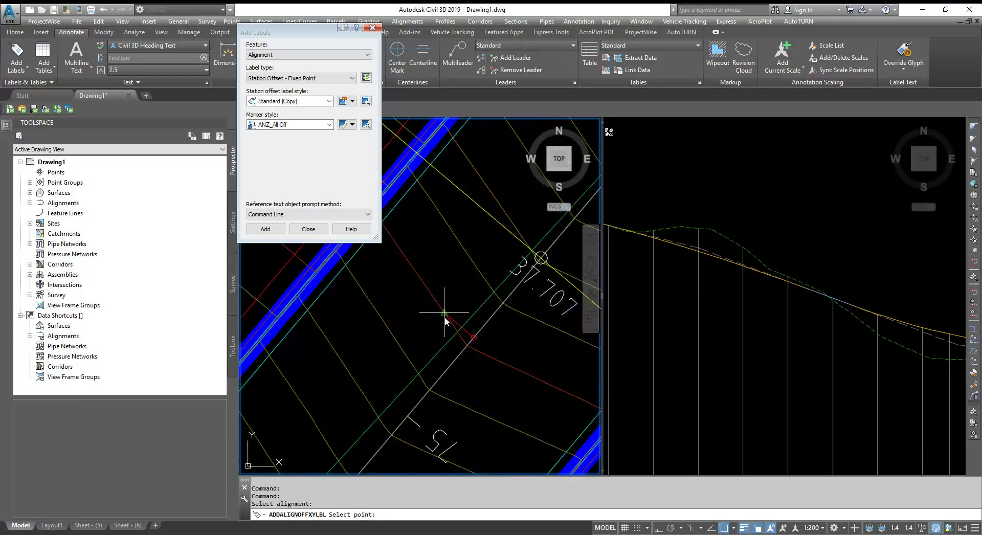
left_click(417, 273)
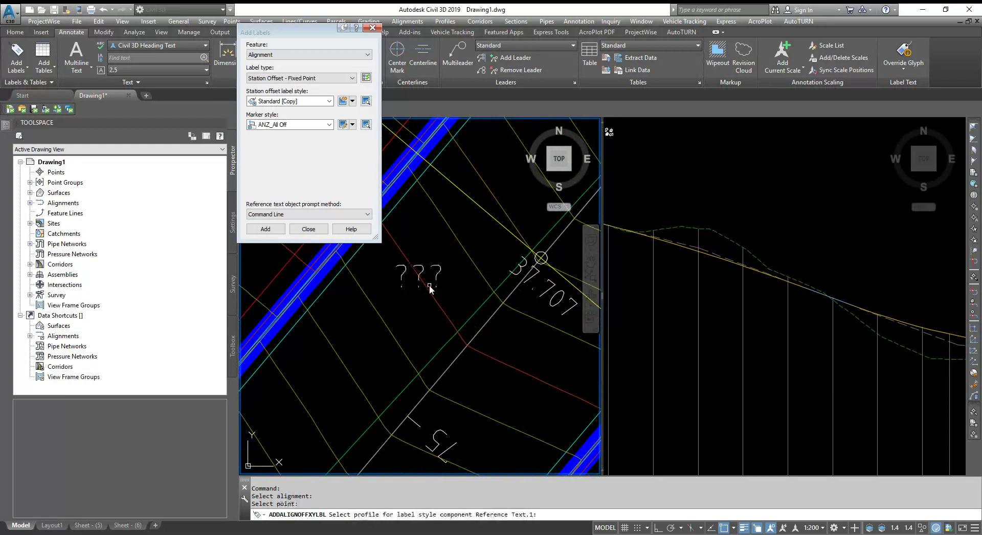
key("Escape")
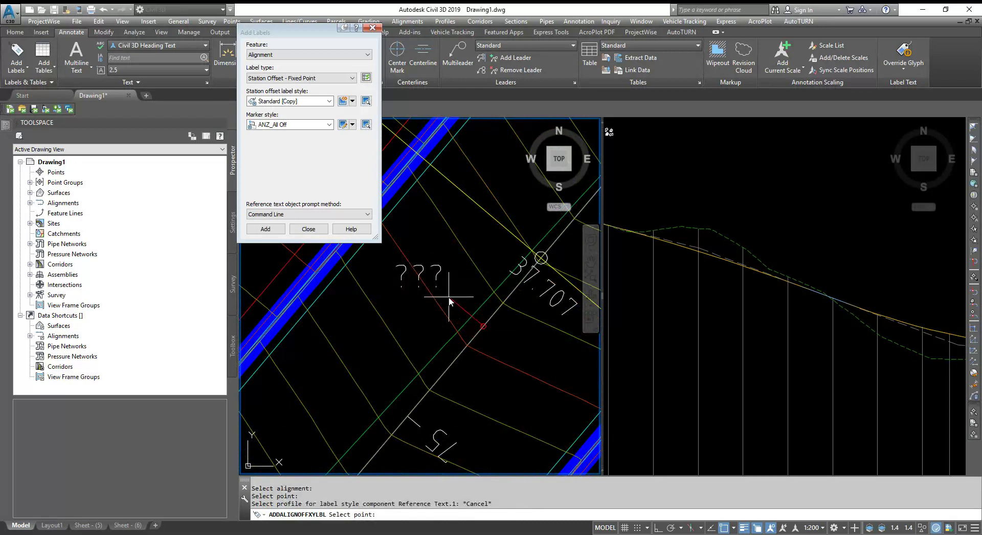
key("Escape")
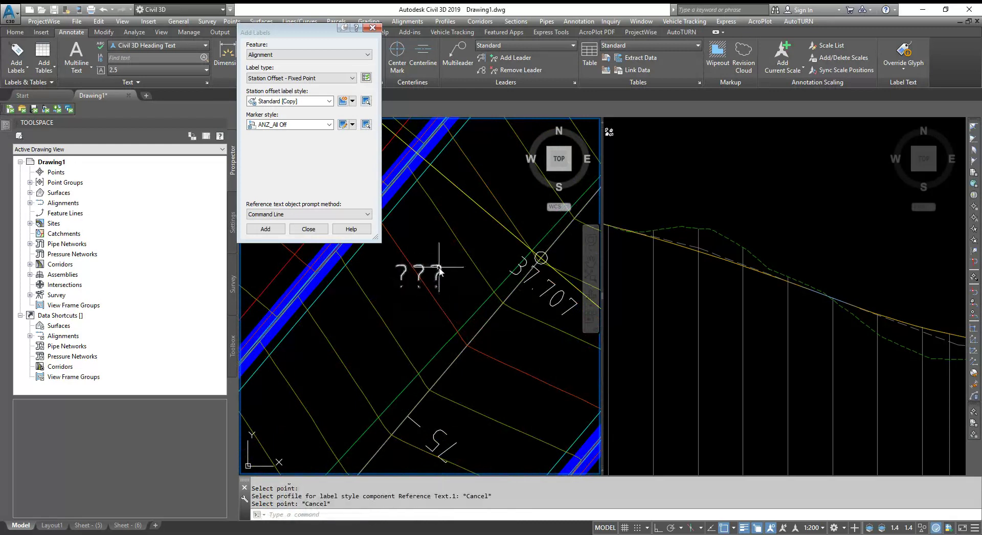
Assign the profile to the label's Reference Text Objects so it reads 37.539, then grab it to move
mouse_move(4, 130)
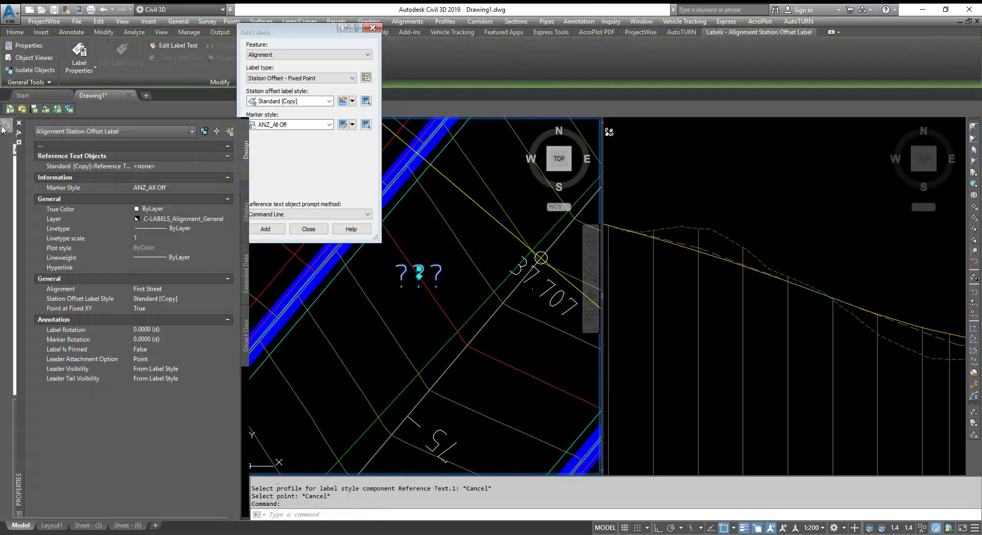
left_click(181, 165)
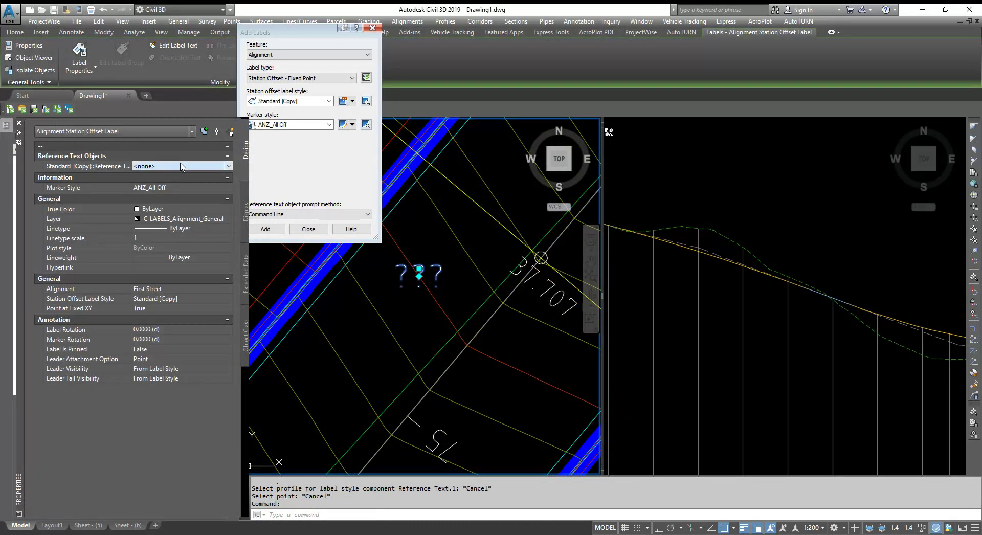
key("Down")
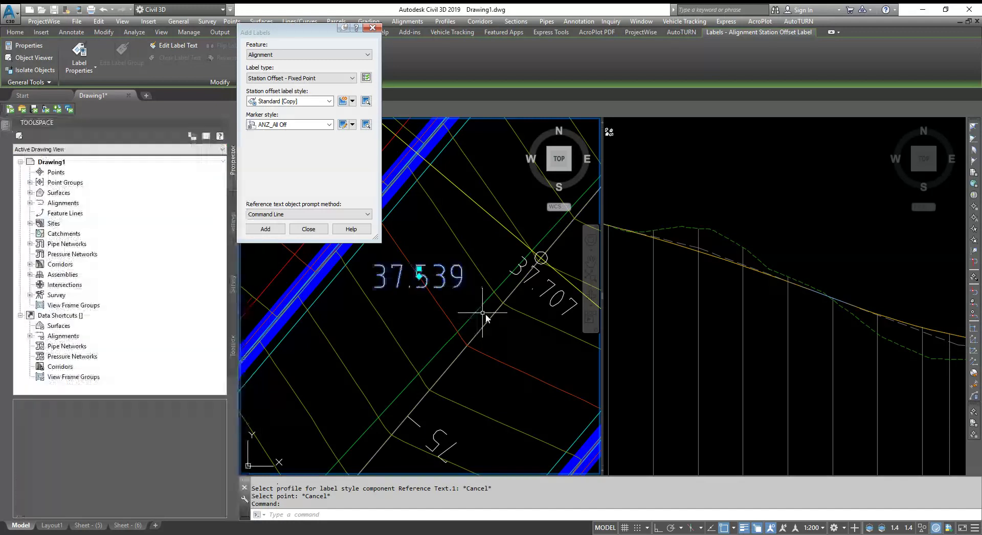
middle_click_drag(398, 303, 372, 292)
left_click(391, 250)
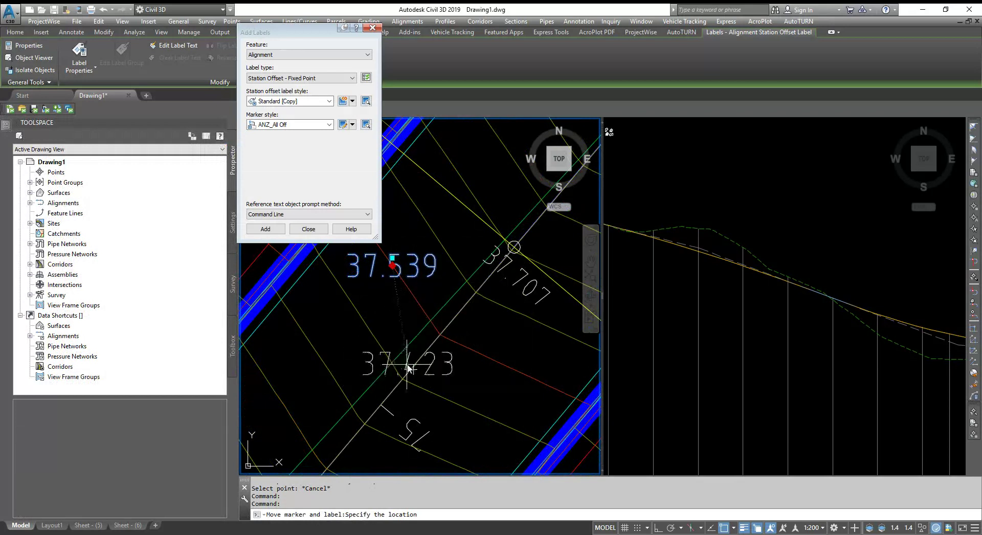
Cancel the label move, close Add Labels, and deselect the 37.539 label
scroll(462, 318, "down", 2)
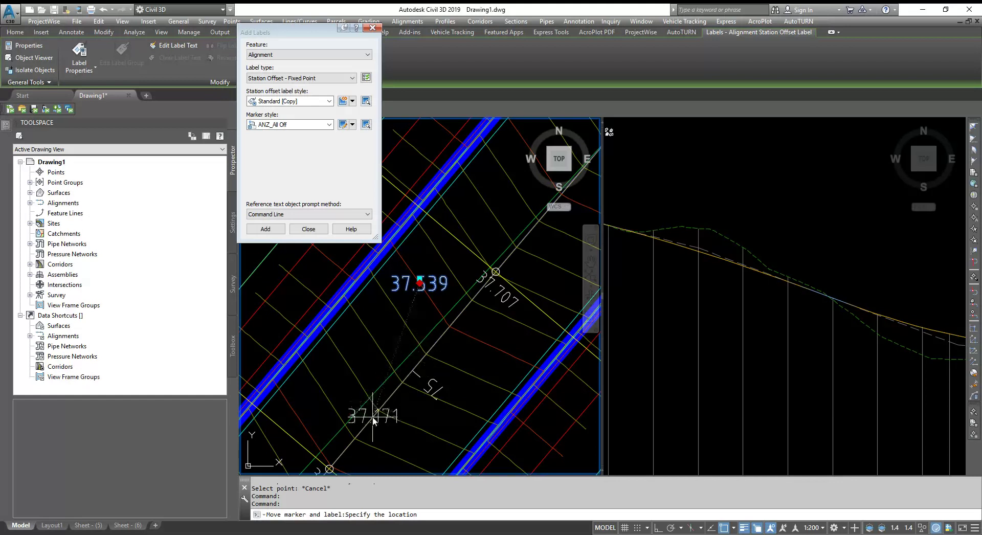
key("Escape")
mouse_move(386, 319)
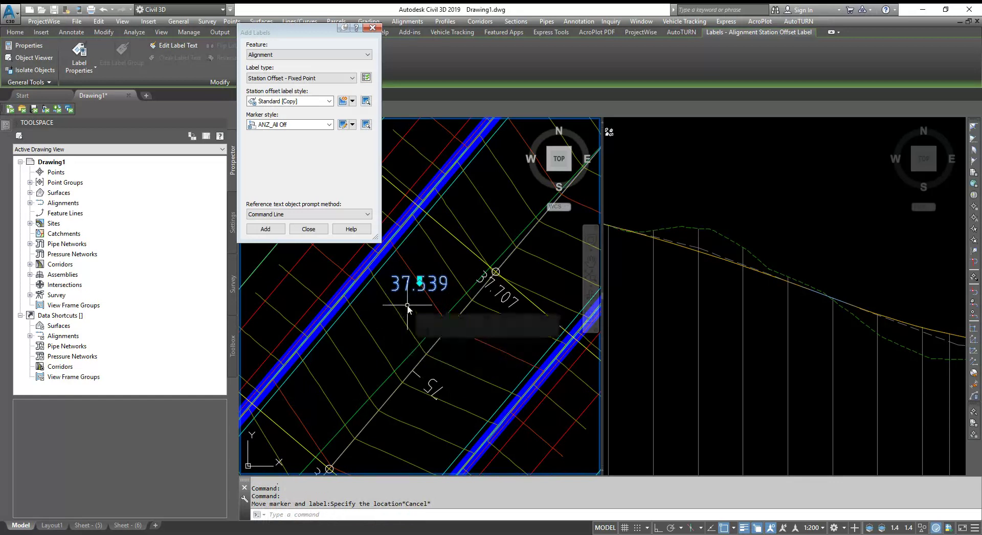
scroll(453, 278, "down", 4)
scroll(434, 289, "up", 2)
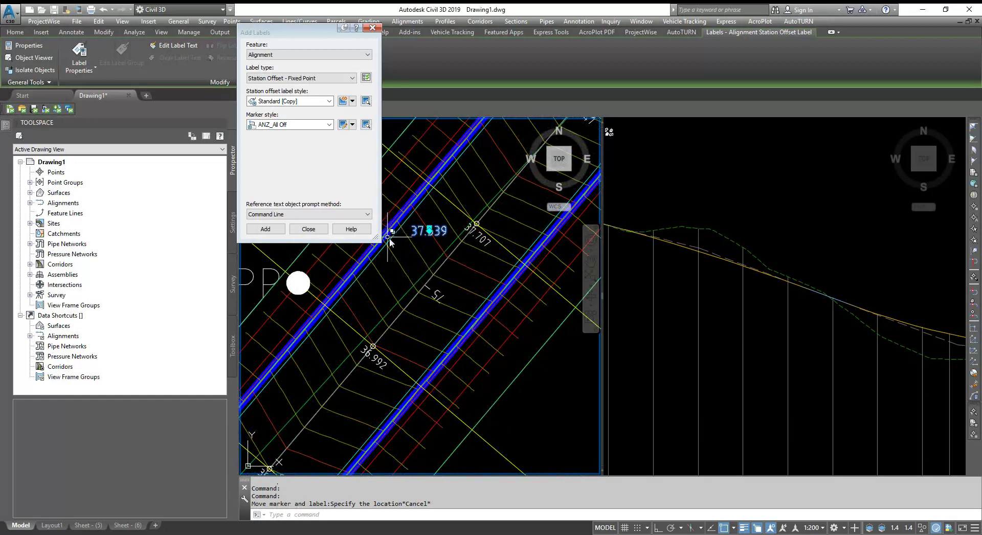
key("Escape")
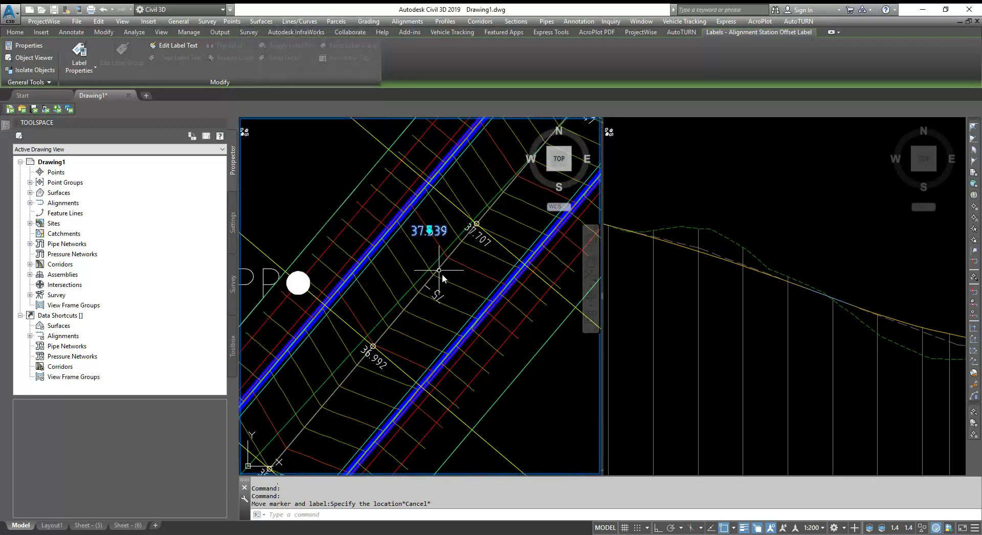
scroll(440, 276, "down", 3)
key("Escape")
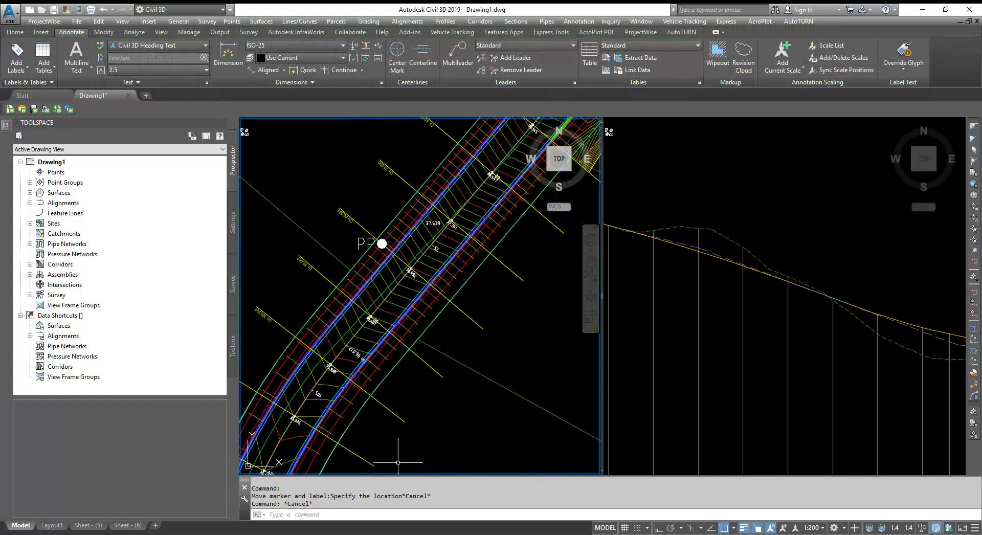